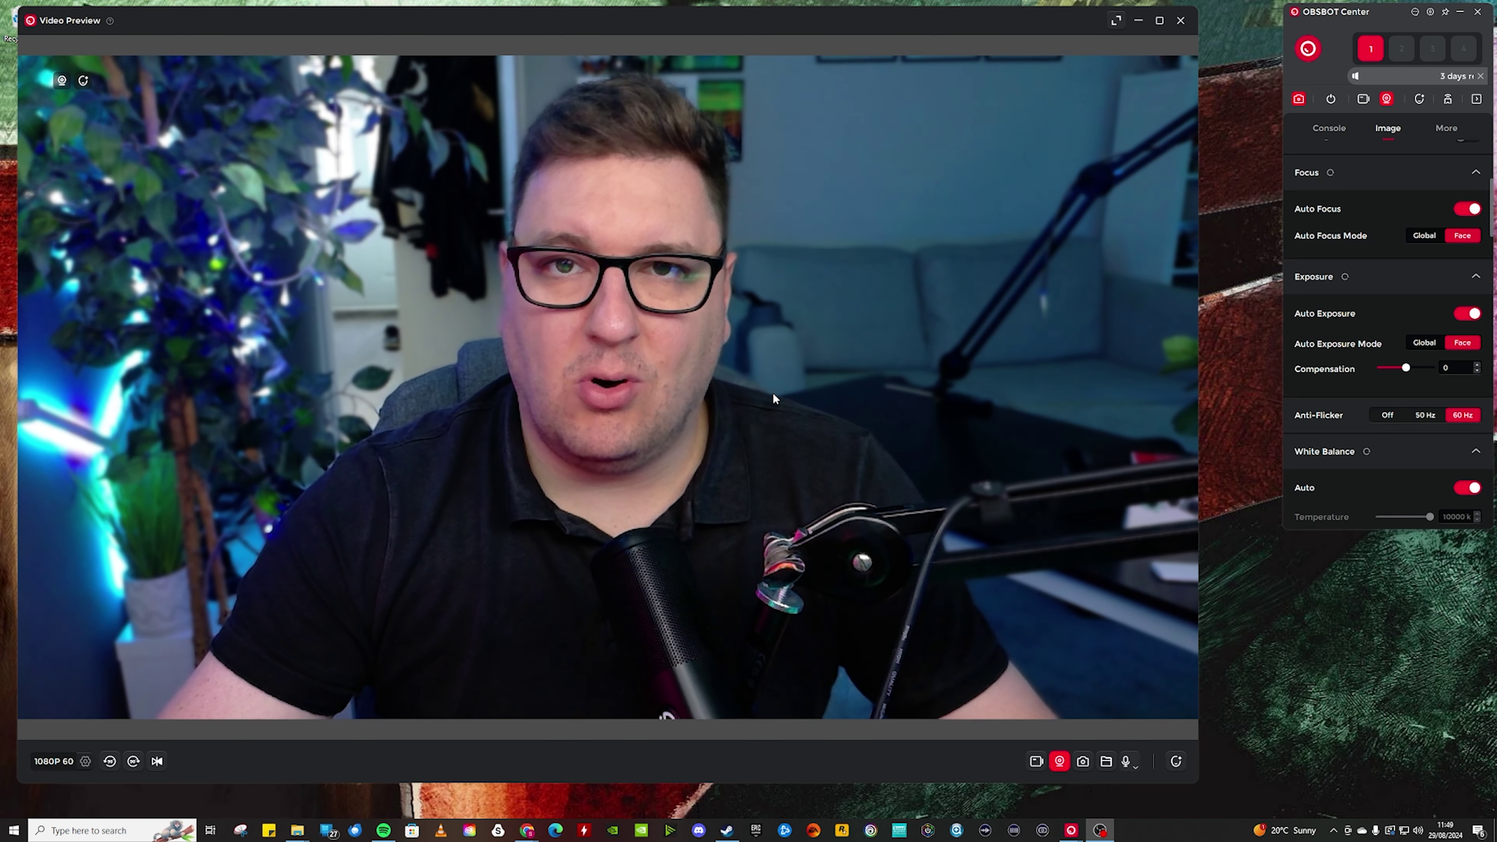
Set the camera output mode to Portrait and rotate the picture to fill the tall frame
{"action": "left_click", "coordinate": [1431, 17]}
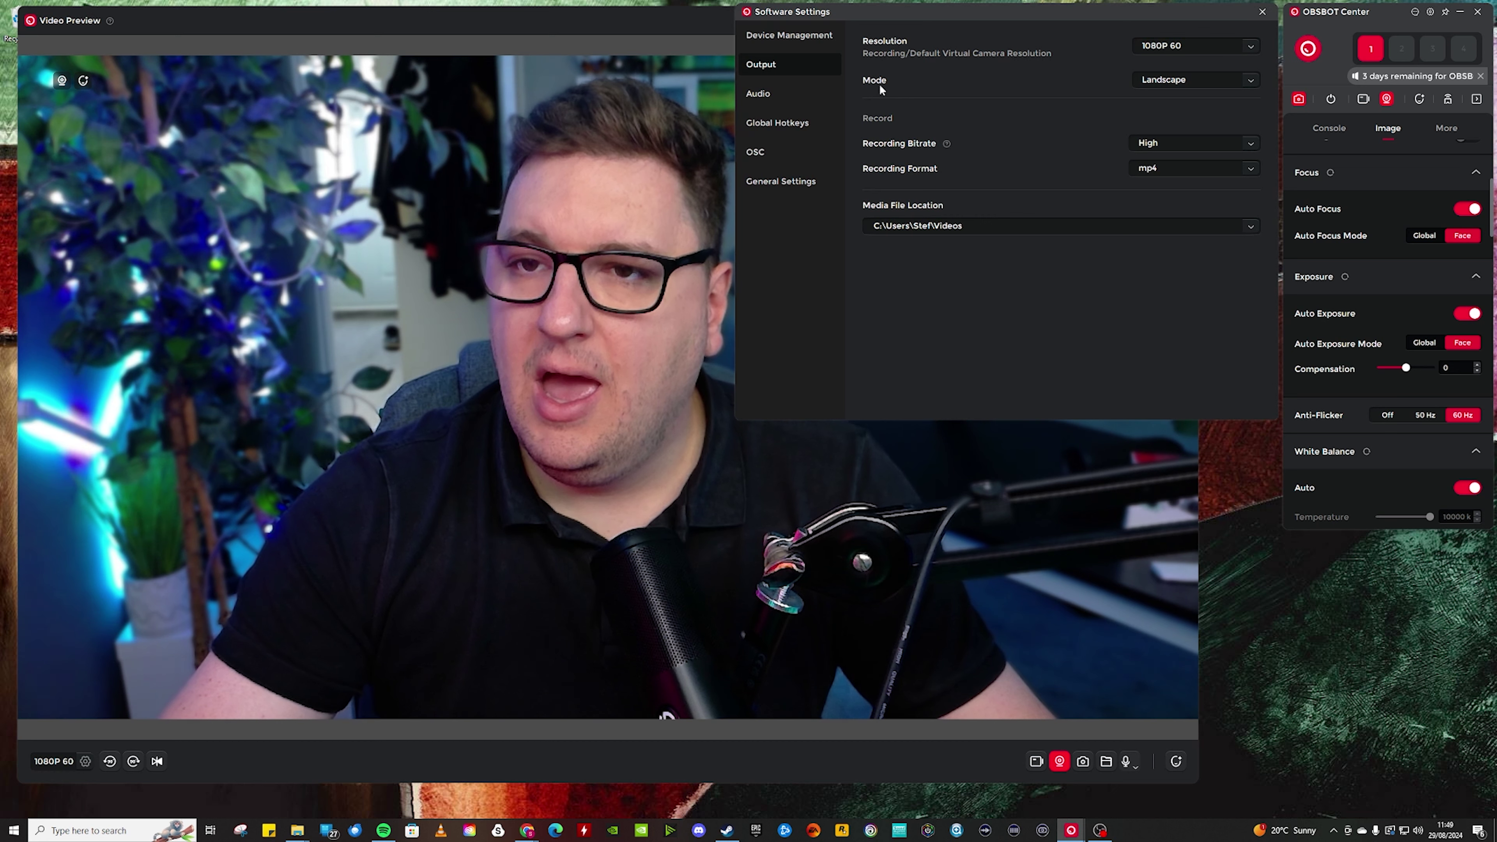
{"action": "left_click", "coordinate": [1167, 80]}
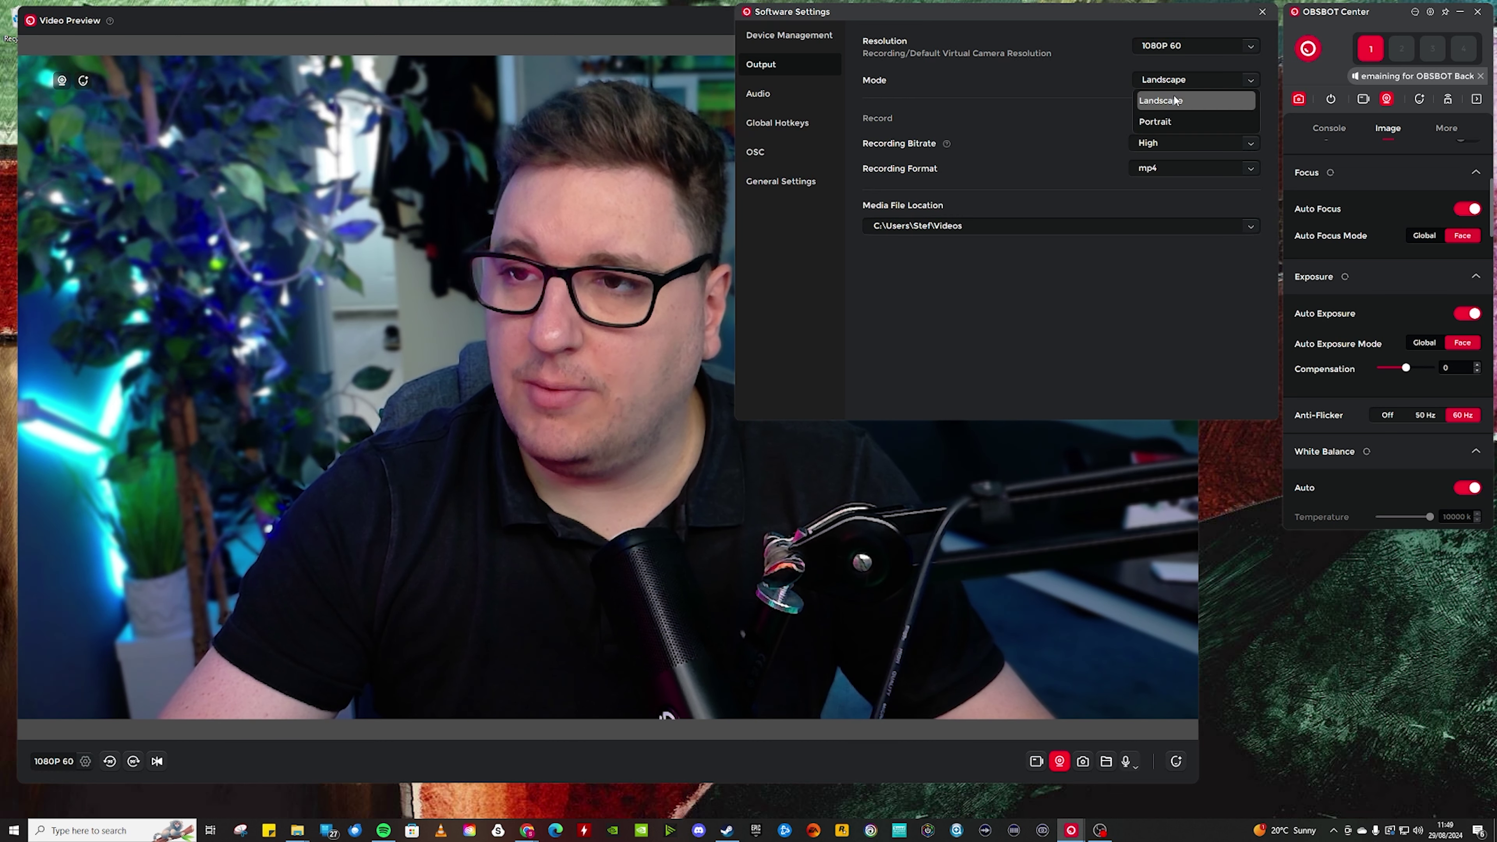
{"action": "left_click", "coordinate": [1162, 123]}
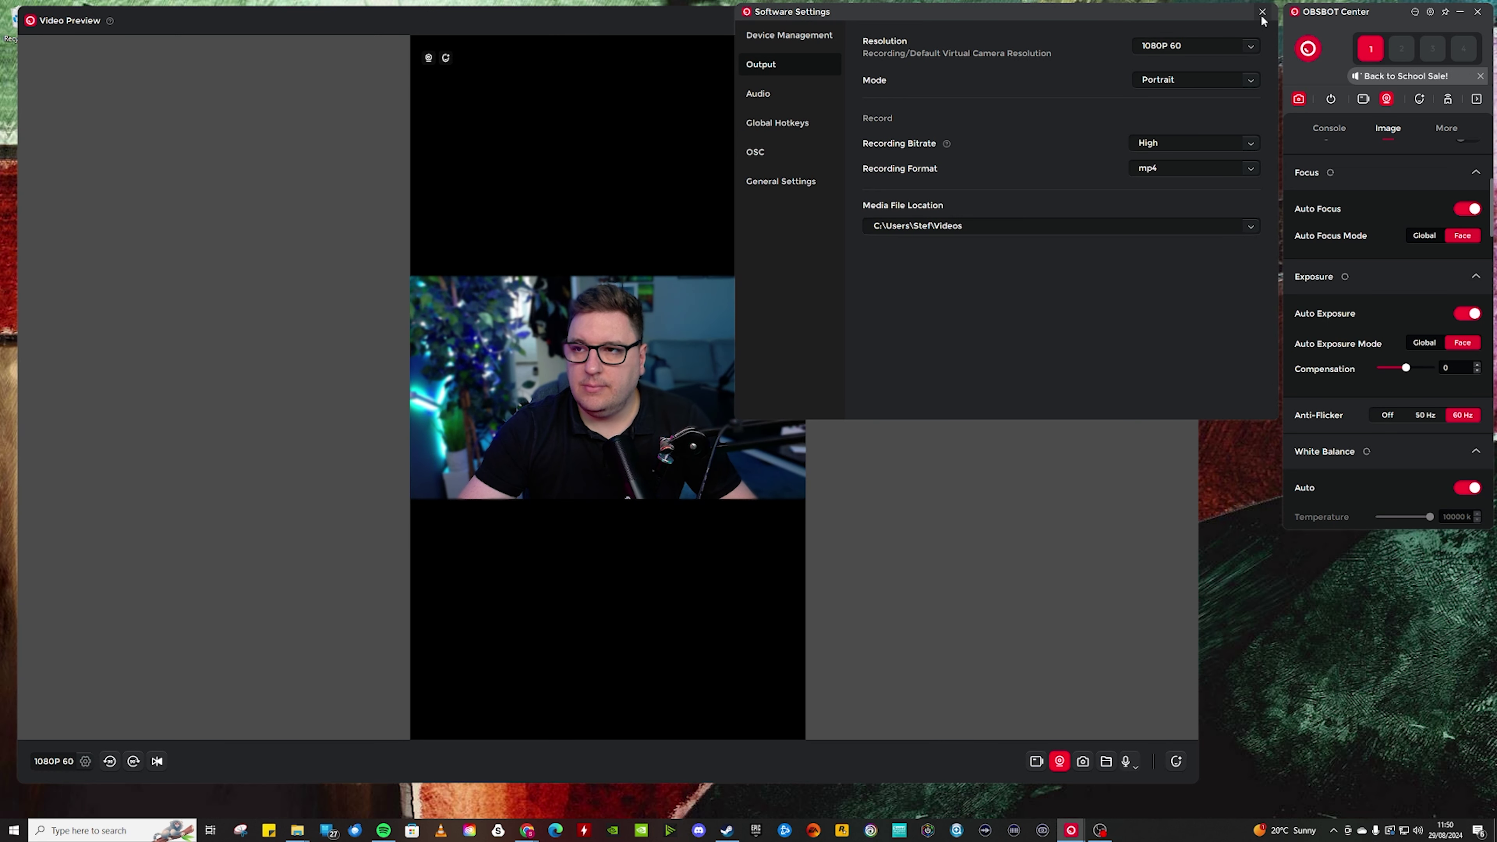
{"action": "left_click", "coordinate": [1262, 13]}
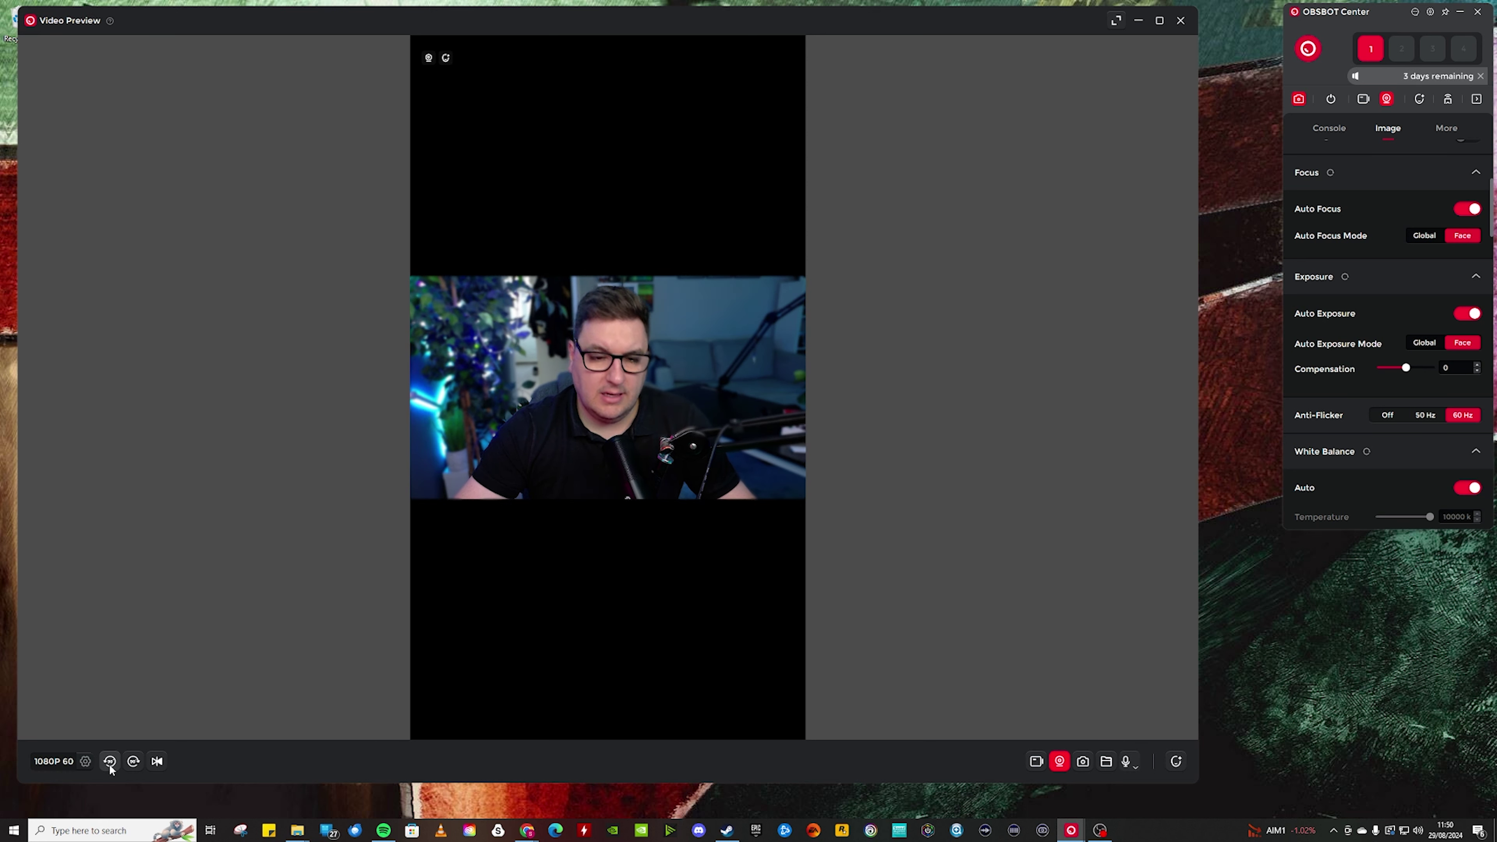
{"action": "left_click", "coordinate": [110, 761]}
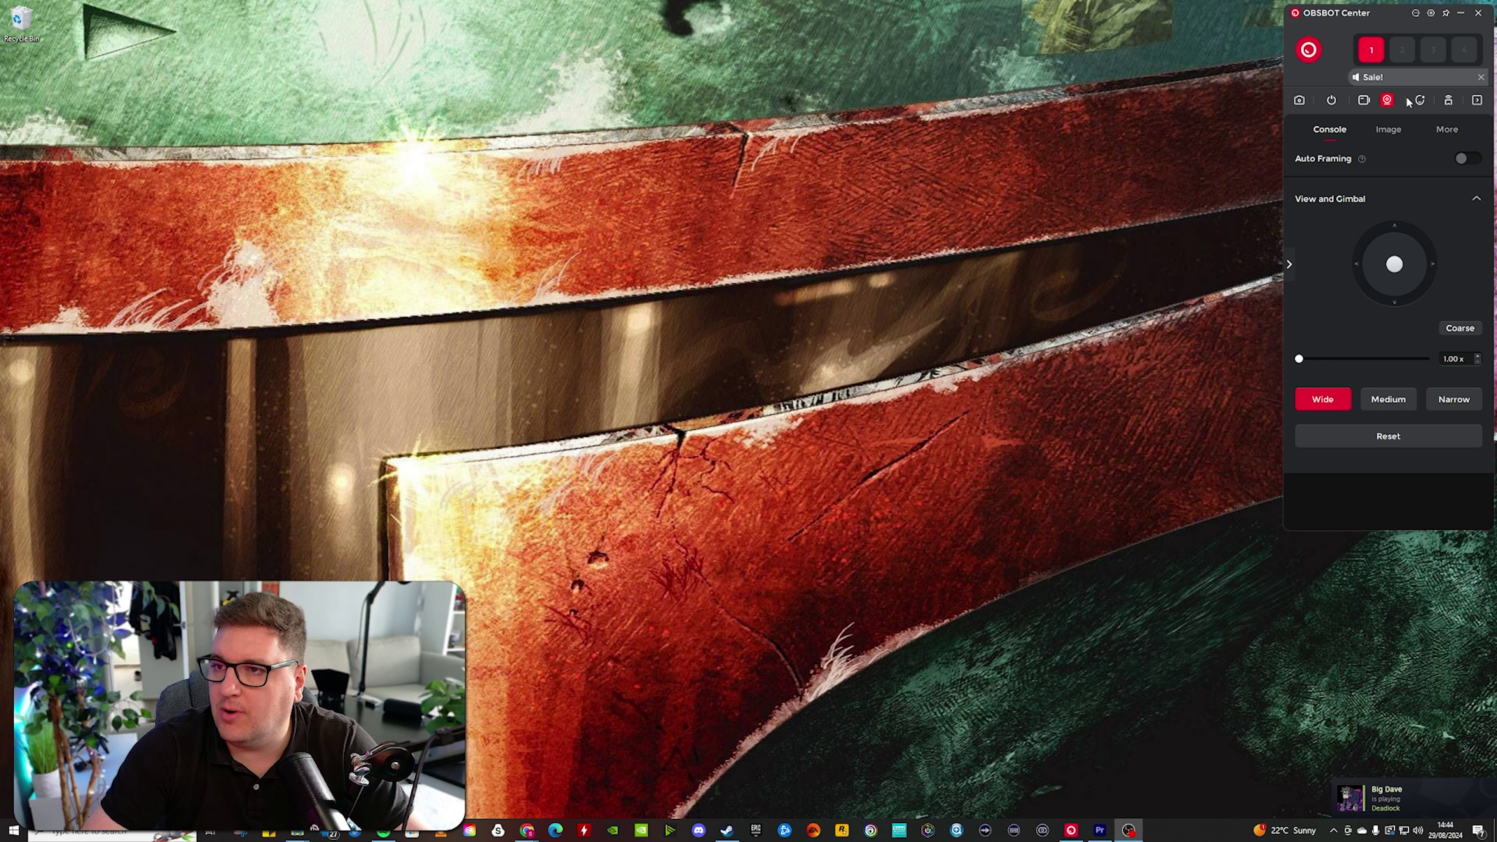
Open Software Settings and check the connected Meet 2 under Device Management
{"action": "left_click", "coordinate": [1431, 13]}
{"action": "left_click_drag", "start_coordinate": [949, 13], "coordinate": [937, 20]}
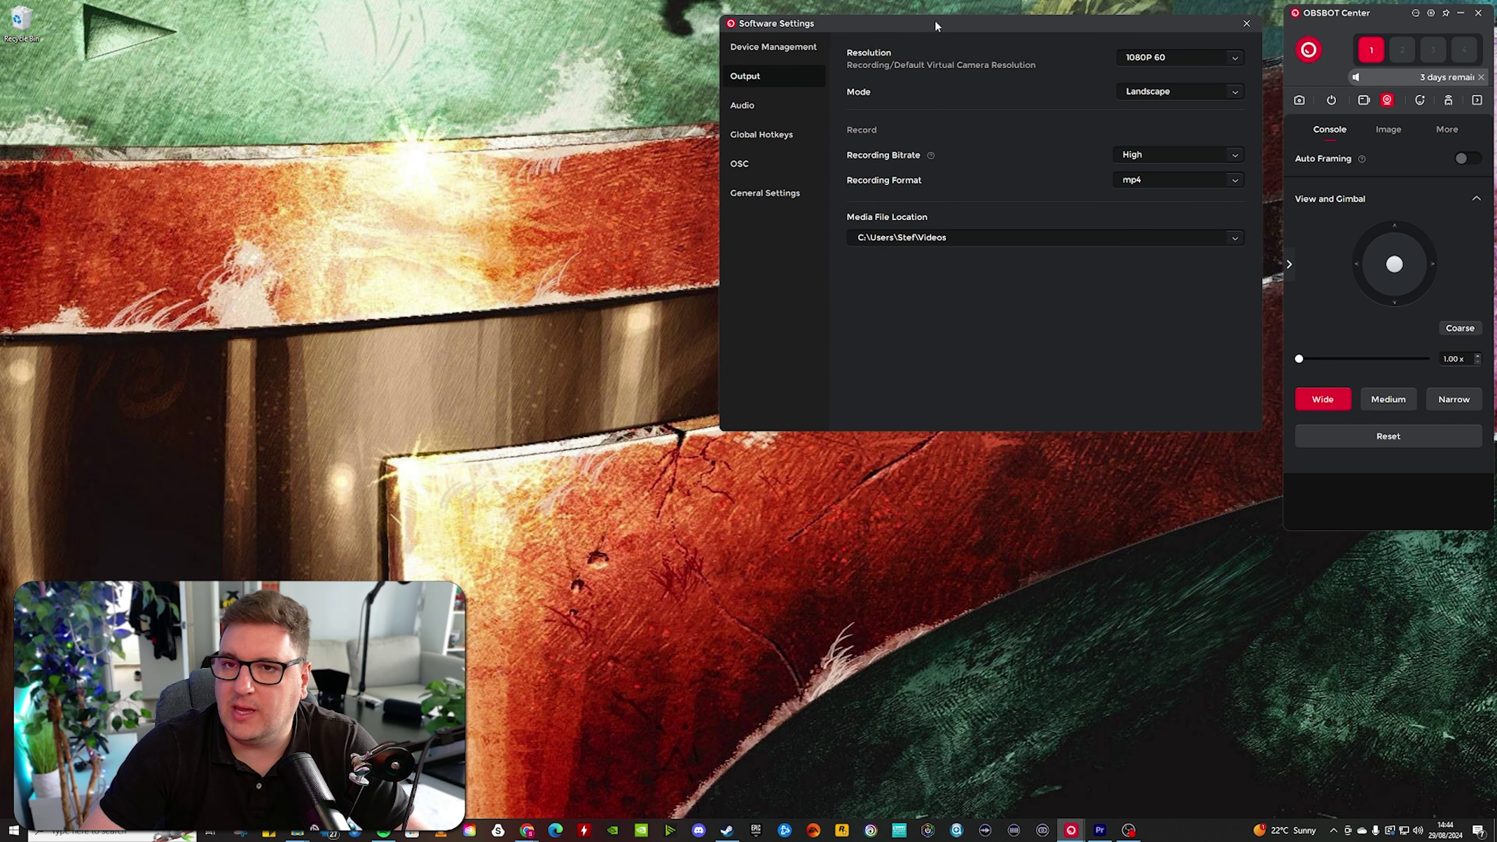
{"action": "left_click", "coordinate": [781, 51]}
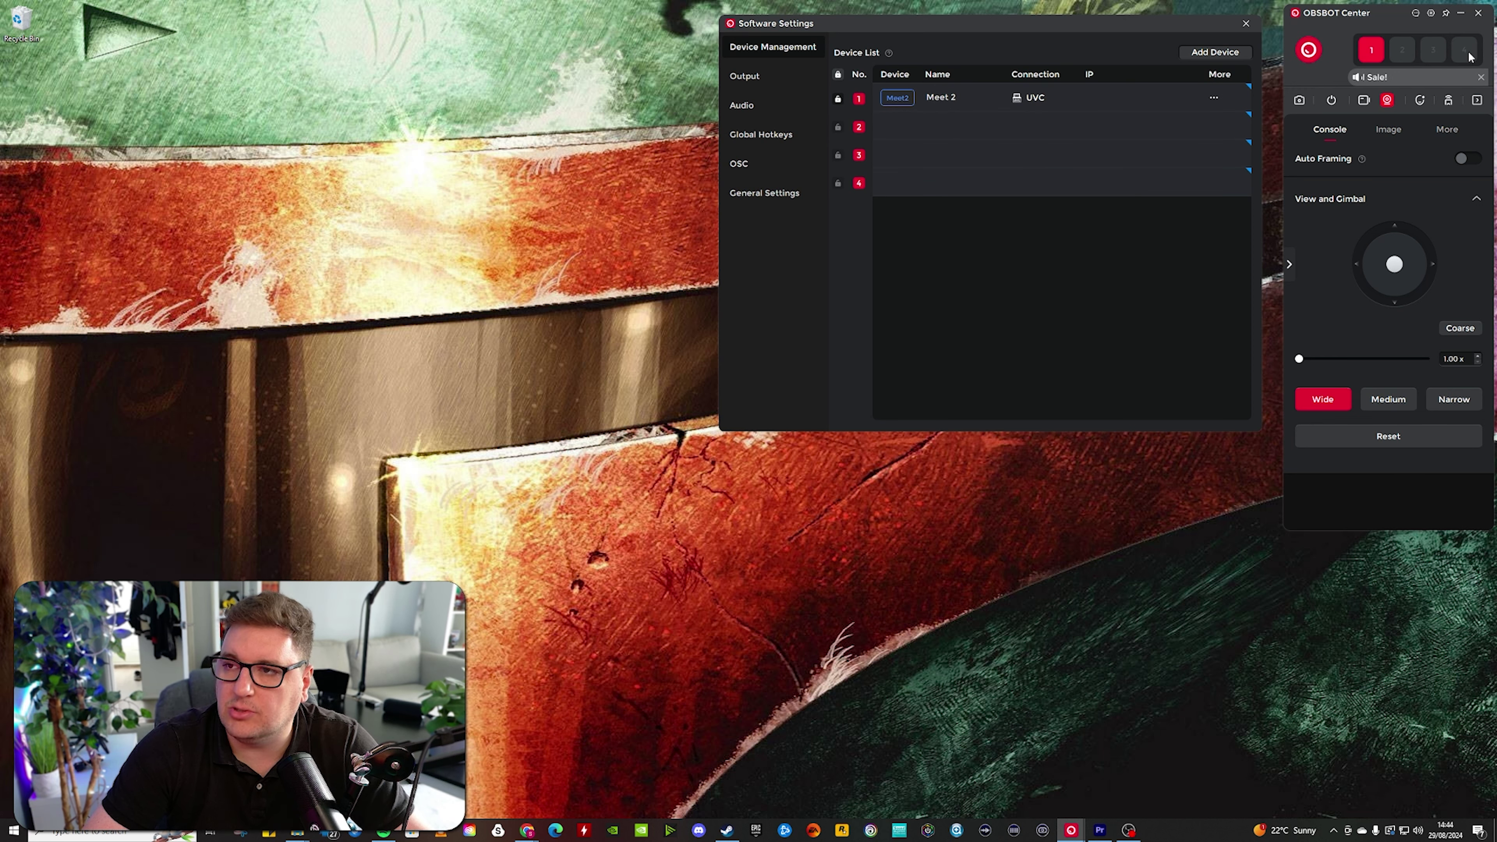
Confirm the output resolution stays at 1080P 60, then view the Audio mixing settings
{"action": "left_click", "coordinate": [753, 82]}
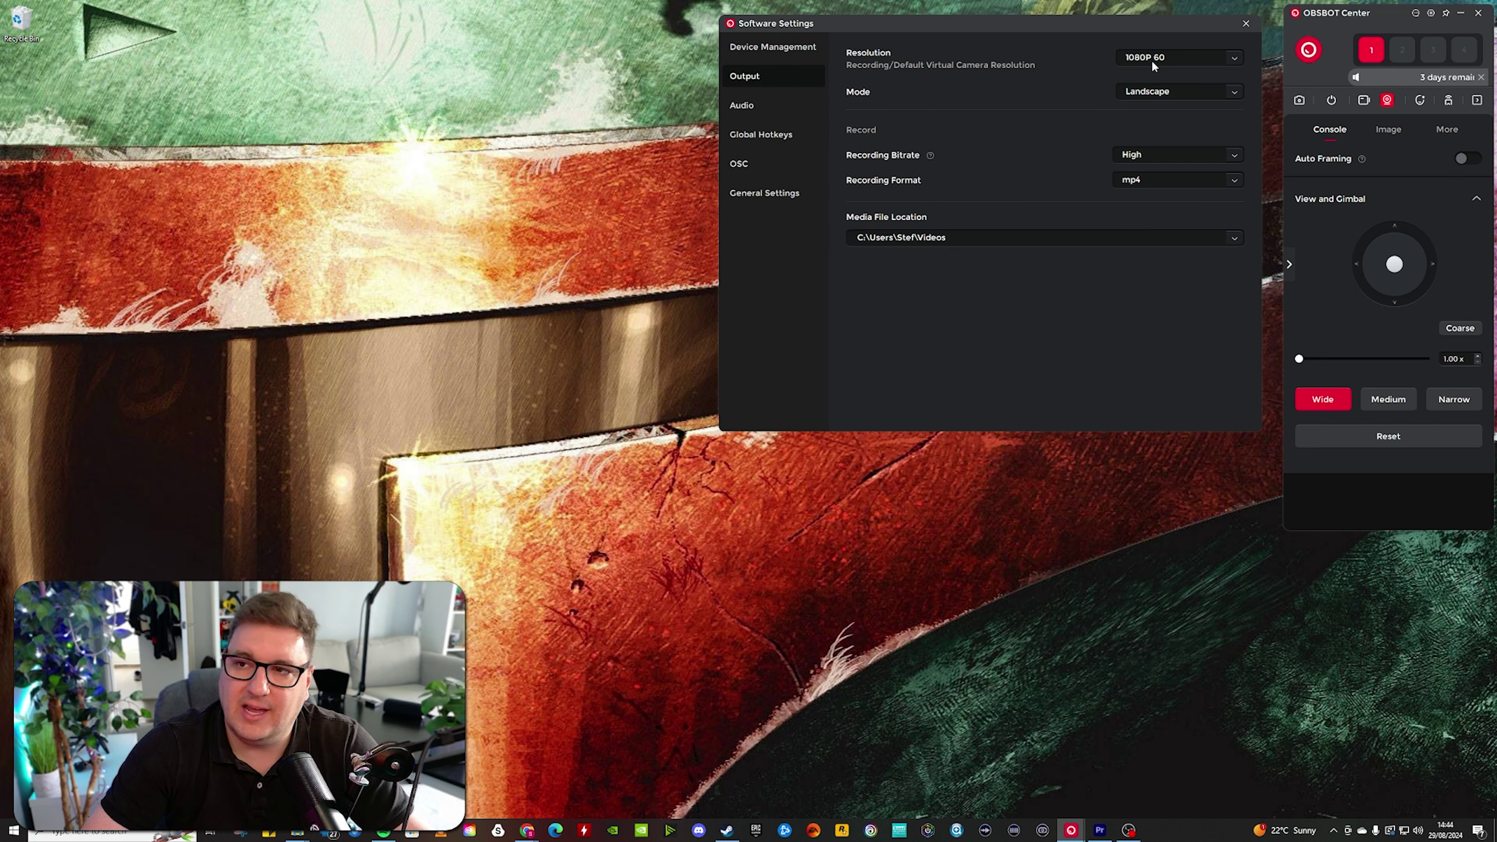
{"action": "left_click", "coordinate": [1165, 59]}
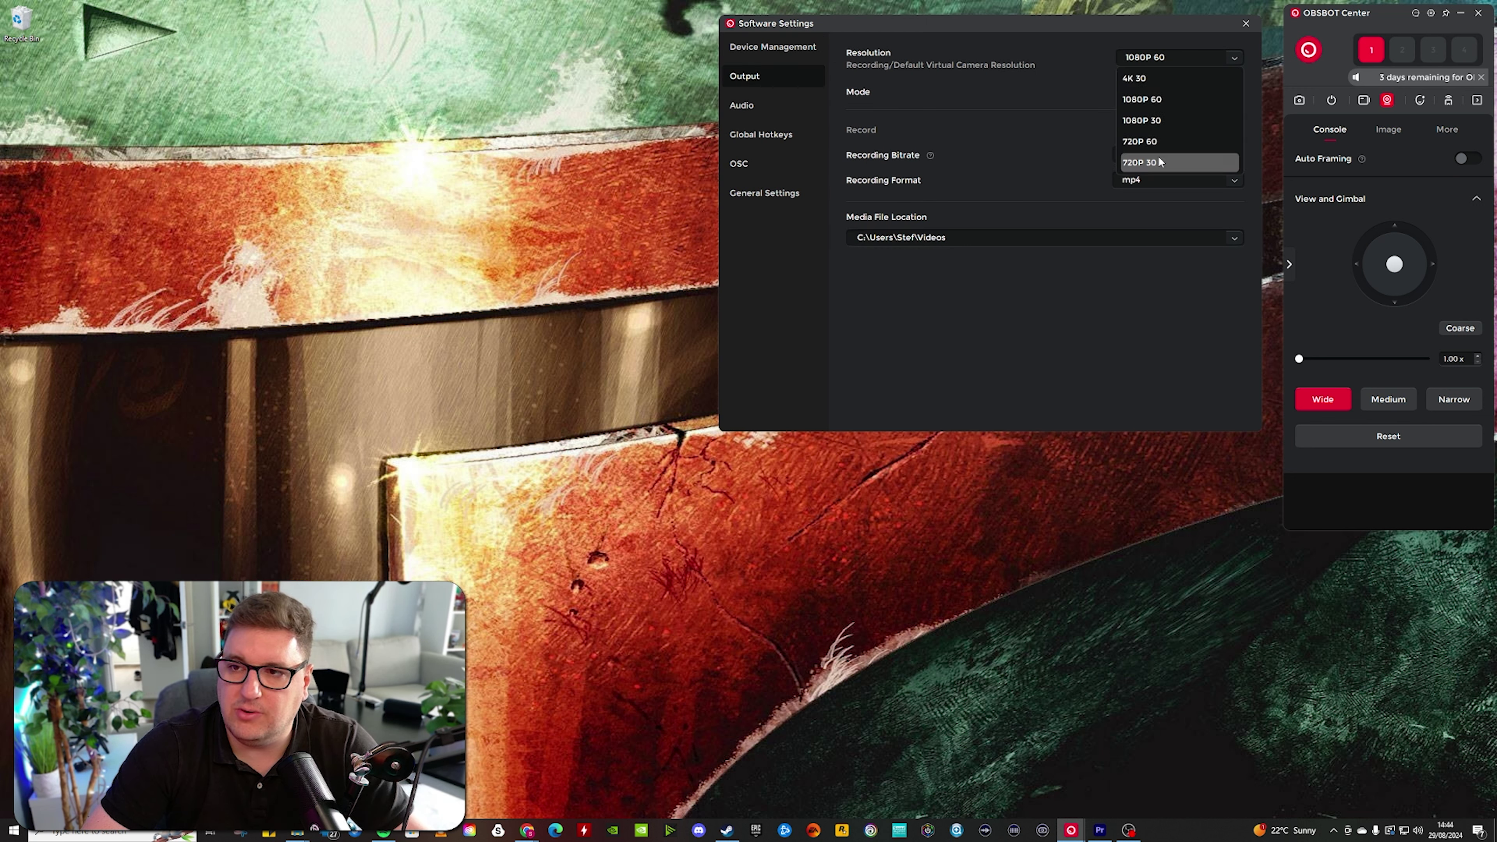
{"action": "left_click", "coordinate": [1059, 64]}
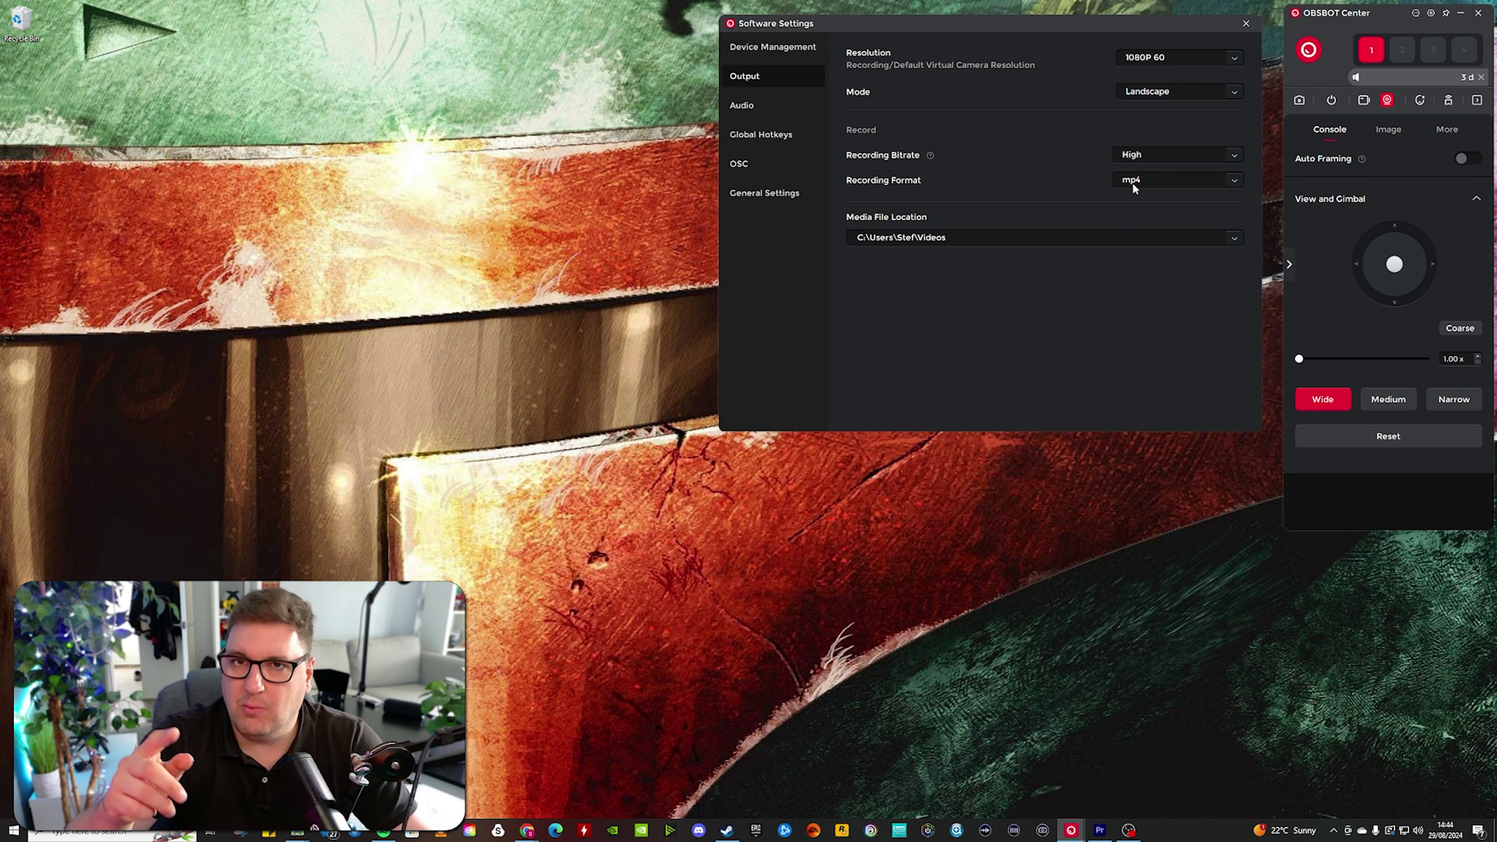
{"action": "left_click", "coordinate": [741, 104]}
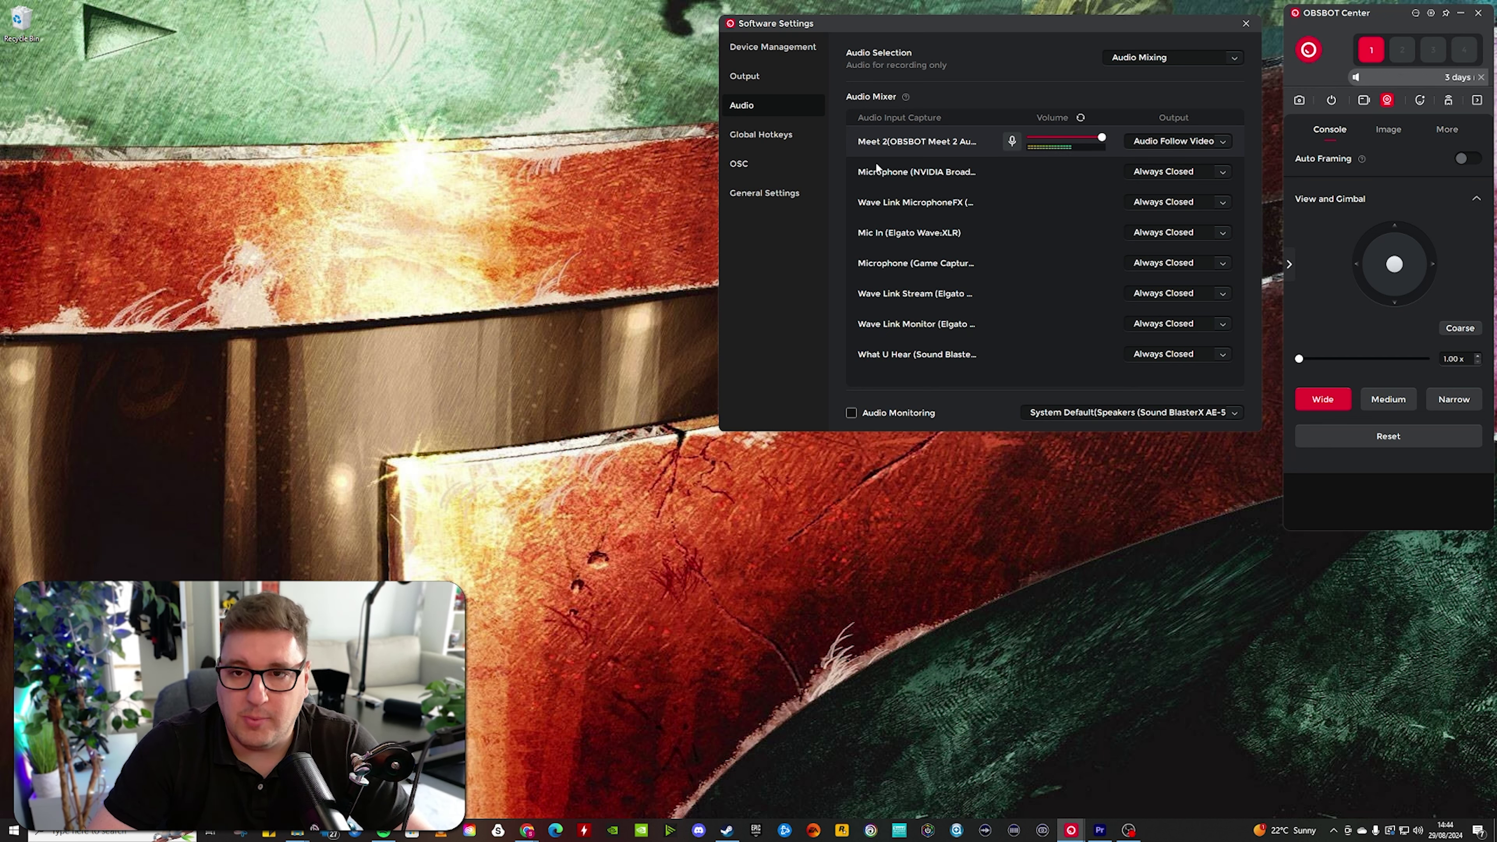
Look through the Global Hotkeys, OSC and General Settings pages, then close Software Settings
{"action": "left_click", "coordinate": [757, 135]}
{"action": "left_click", "coordinate": [760, 165]}
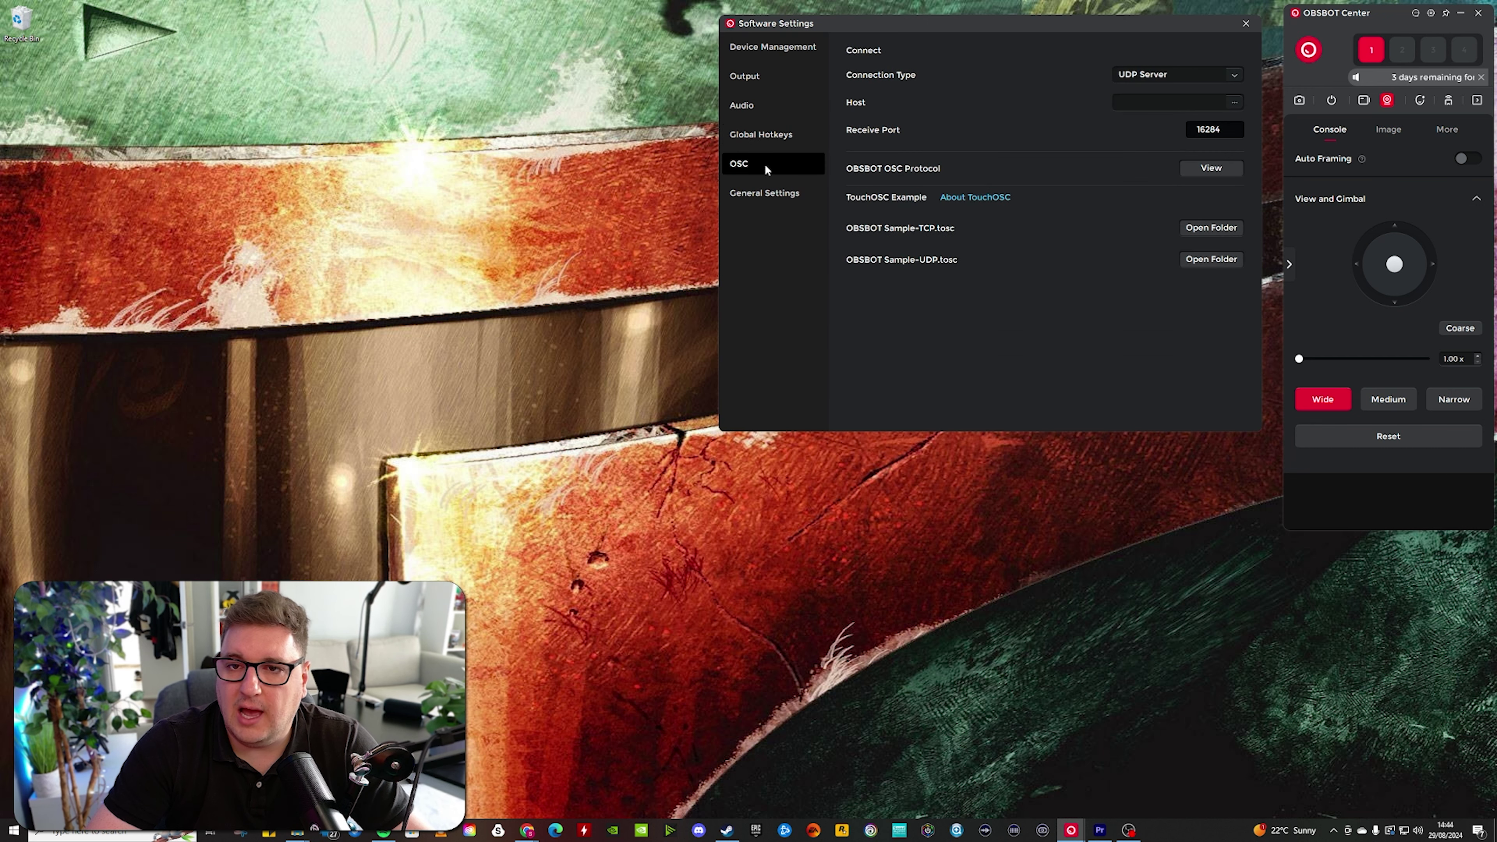
{"action": "left_click", "coordinate": [763, 192]}
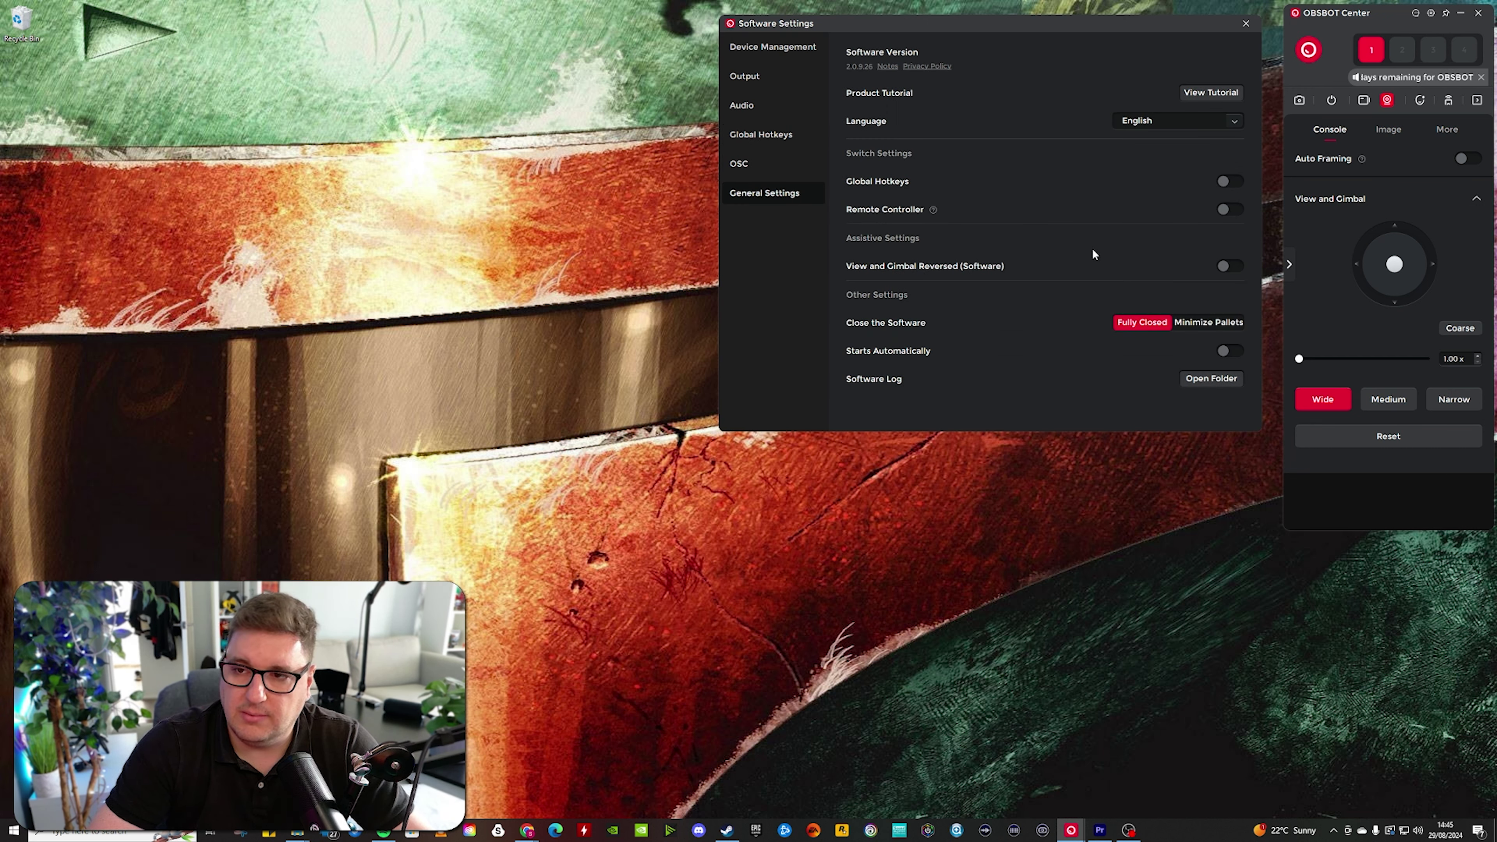
{"action": "left_click", "coordinate": [1245, 24]}
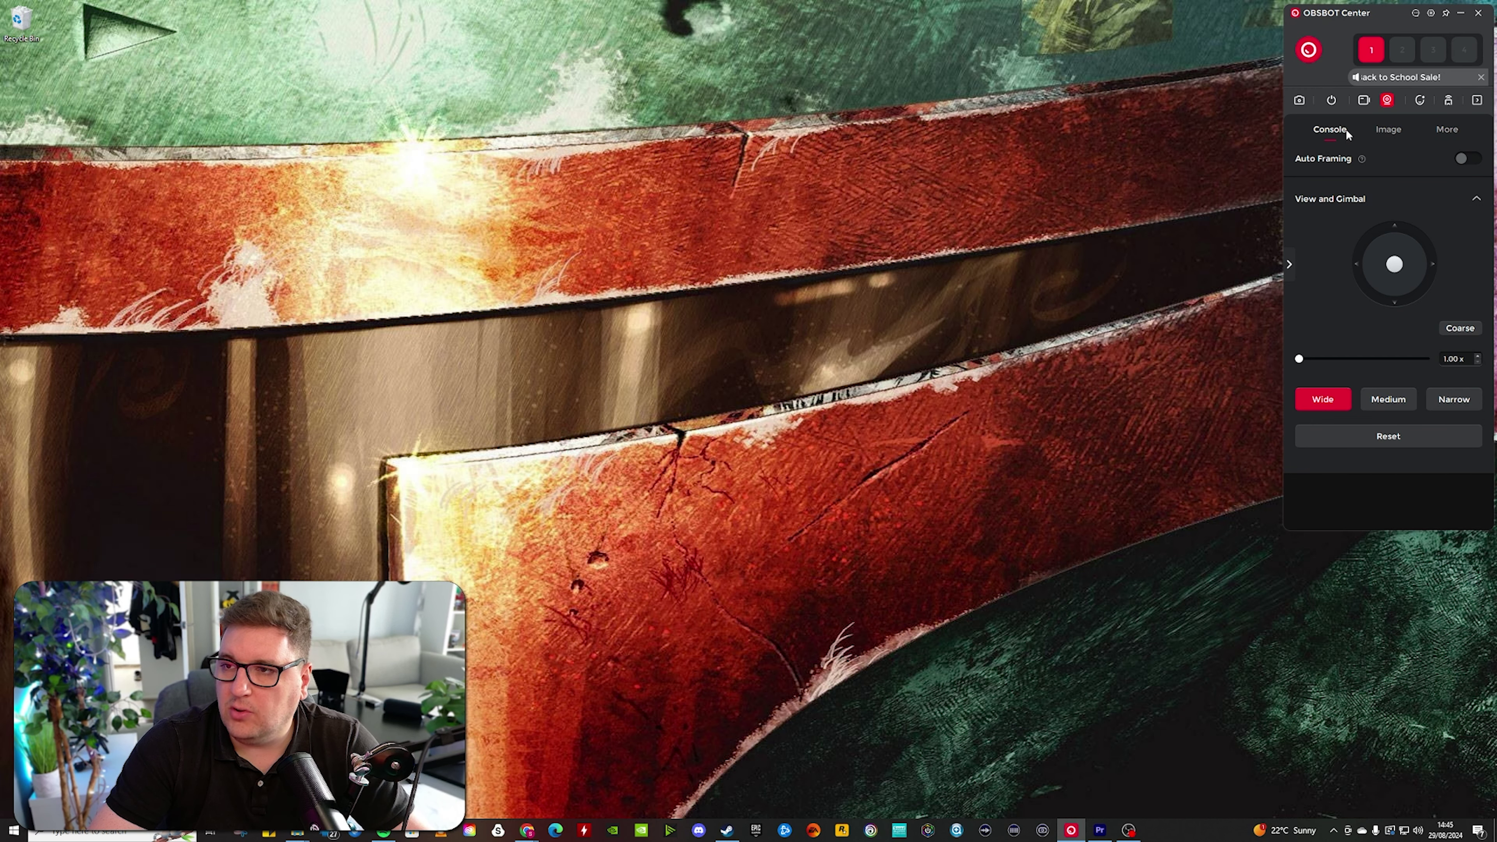
Open the Video Preview window, move it to the upper left and enlarge it
{"action": "left_click", "coordinate": [1299, 102]}
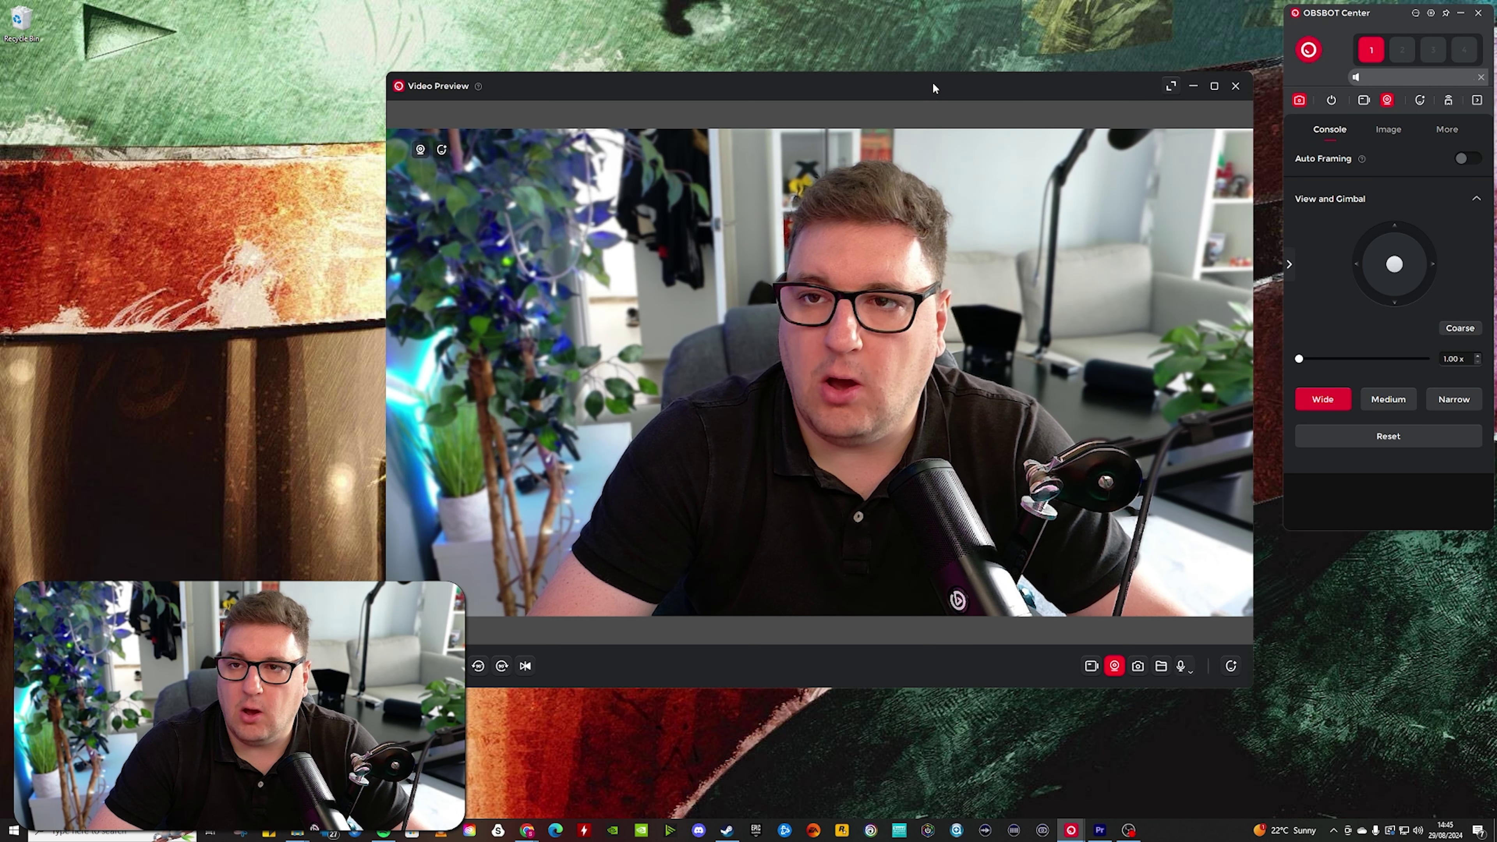
{"action": "left_click_drag", "start_coordinate": [934, 85], "coordinate": [654, 26]}
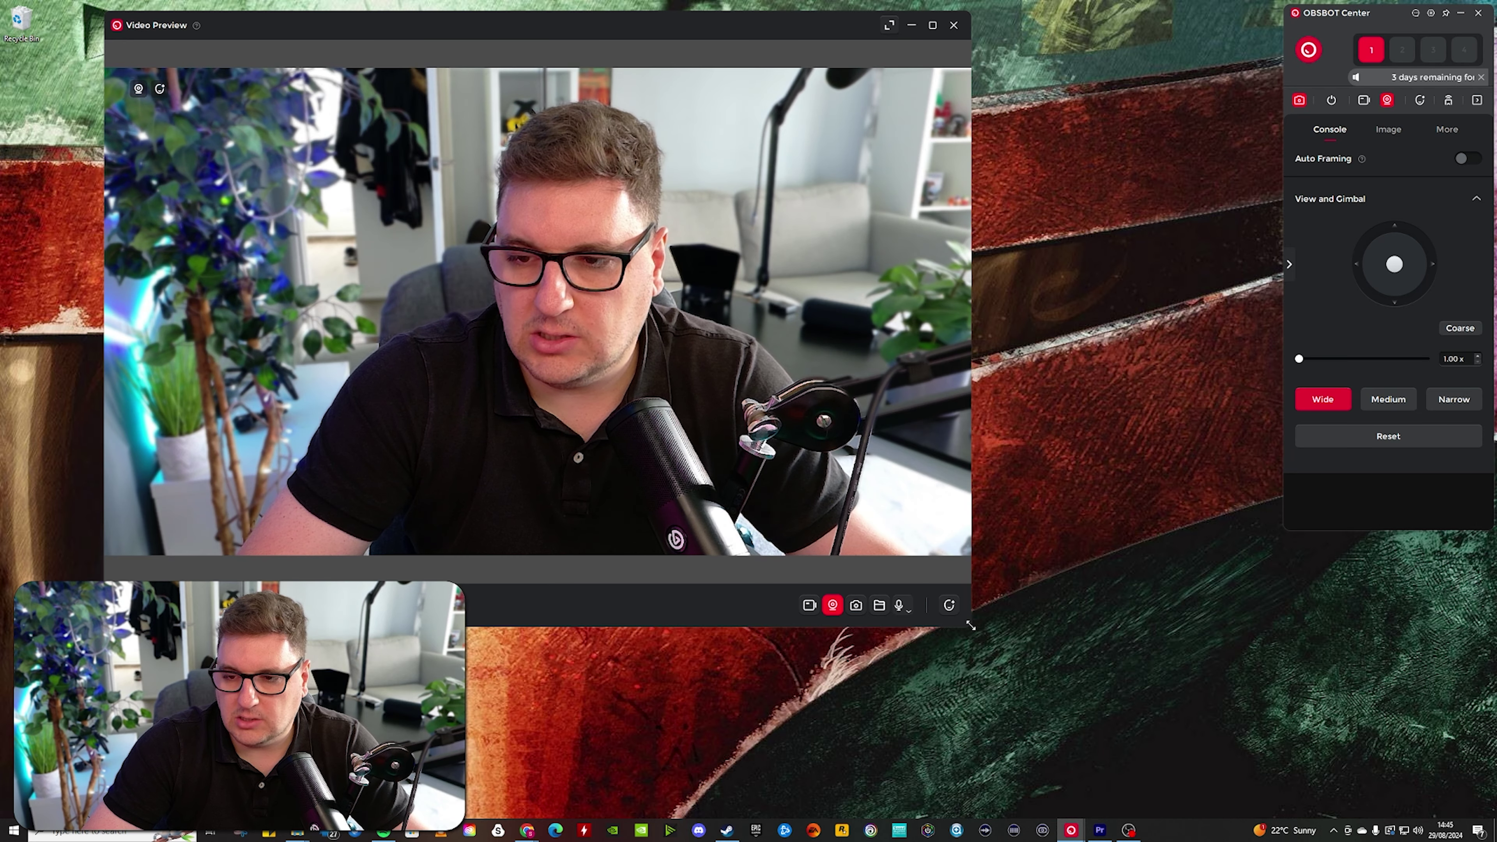
{"action": "left_click_drag", "start_coordinate": [966, 628], "coordinate": [1259, 751]}
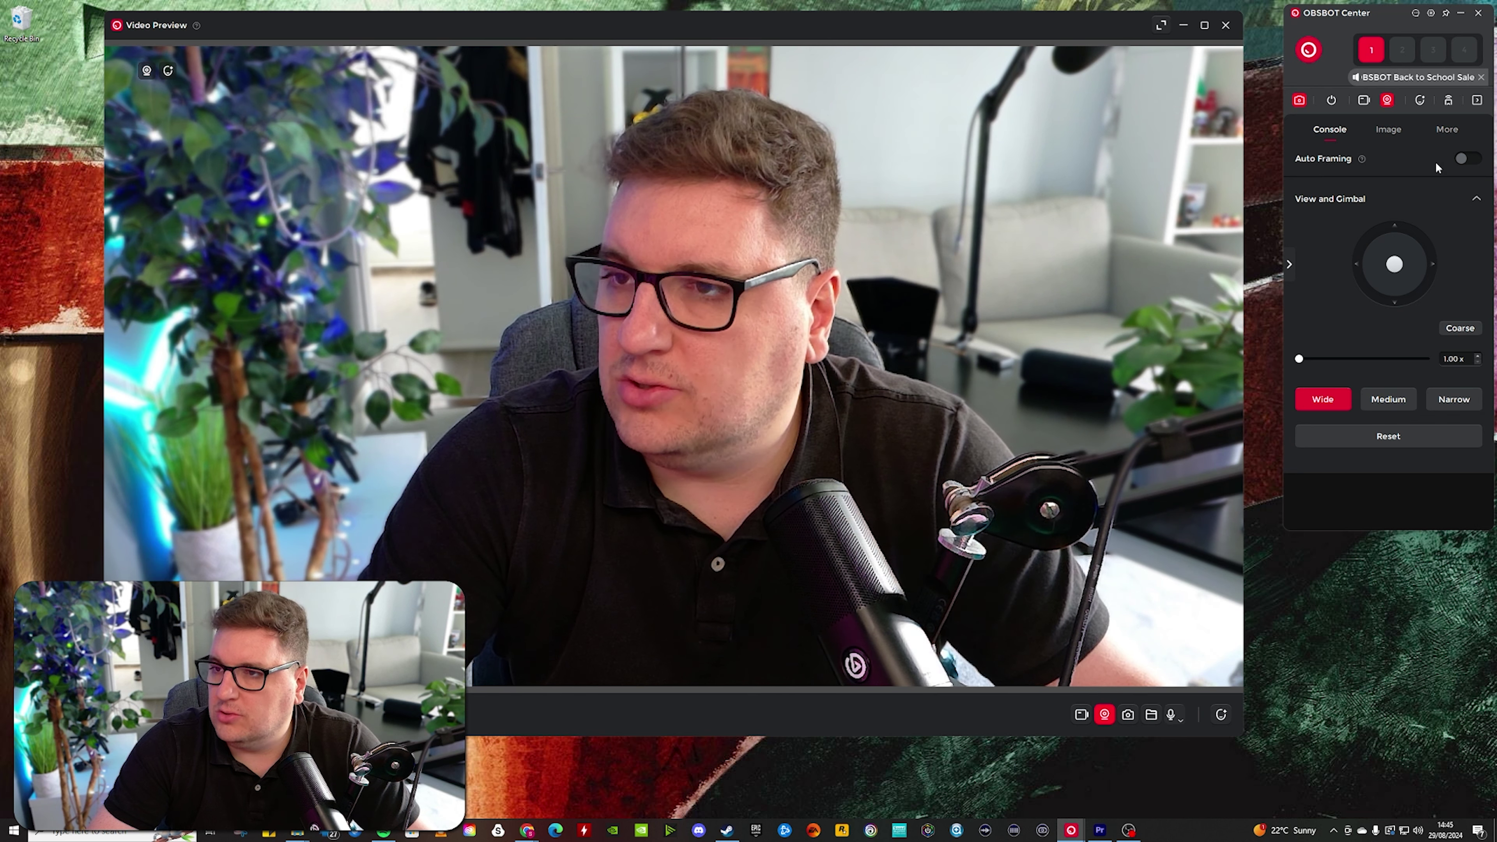
Toggle Auto Framing, zoom back out from 4x, choose the Medium view and recentre the gimbal
{"action": "left_click", "coordinate": [1462, 159]}
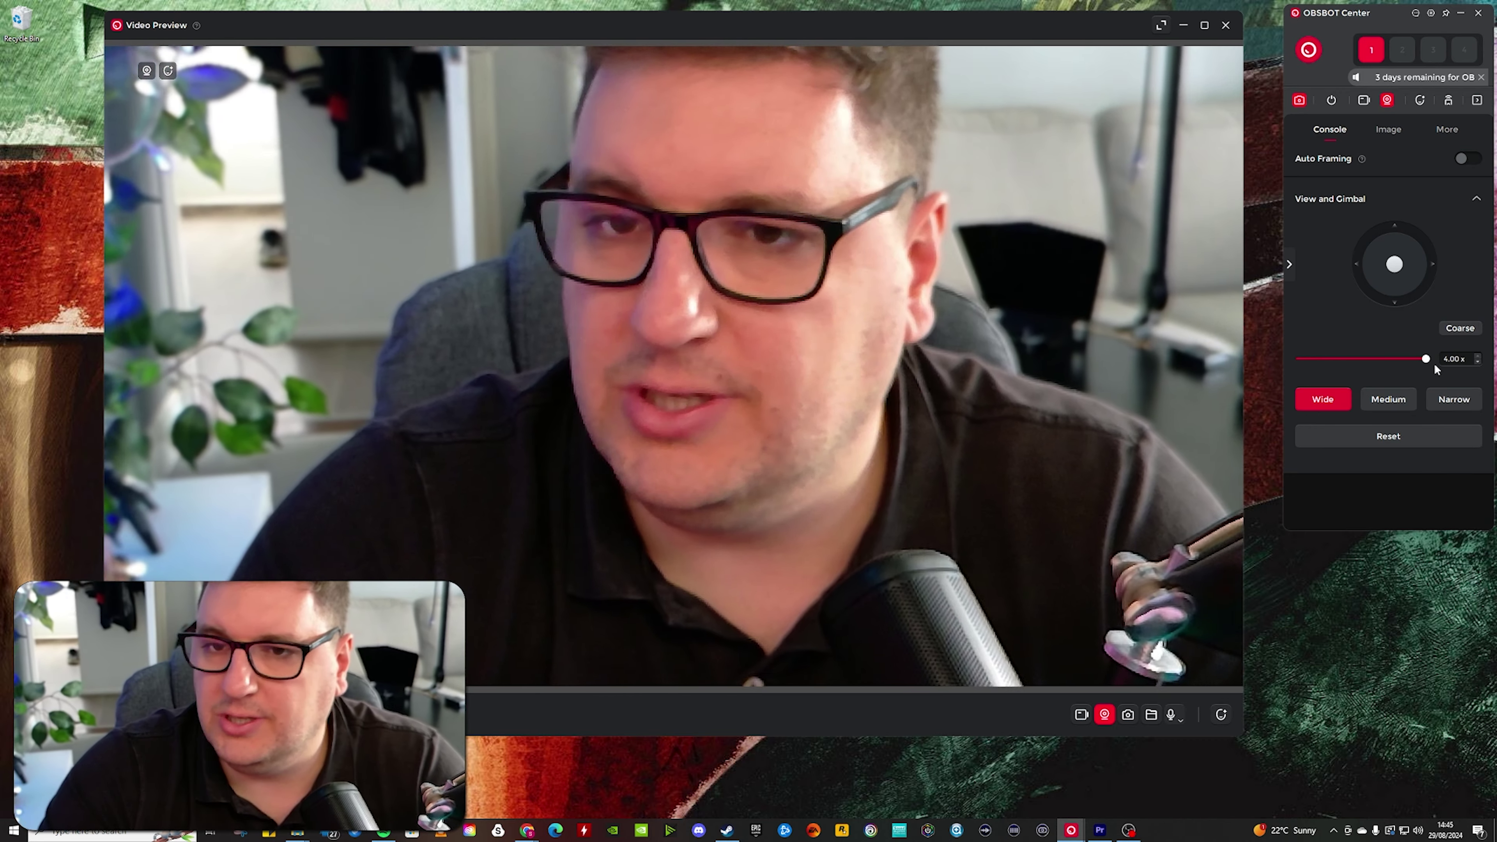
{"action": "left_click_drag", "start_coordinate": [1426, 359], "coordinate": [1297, 365]}
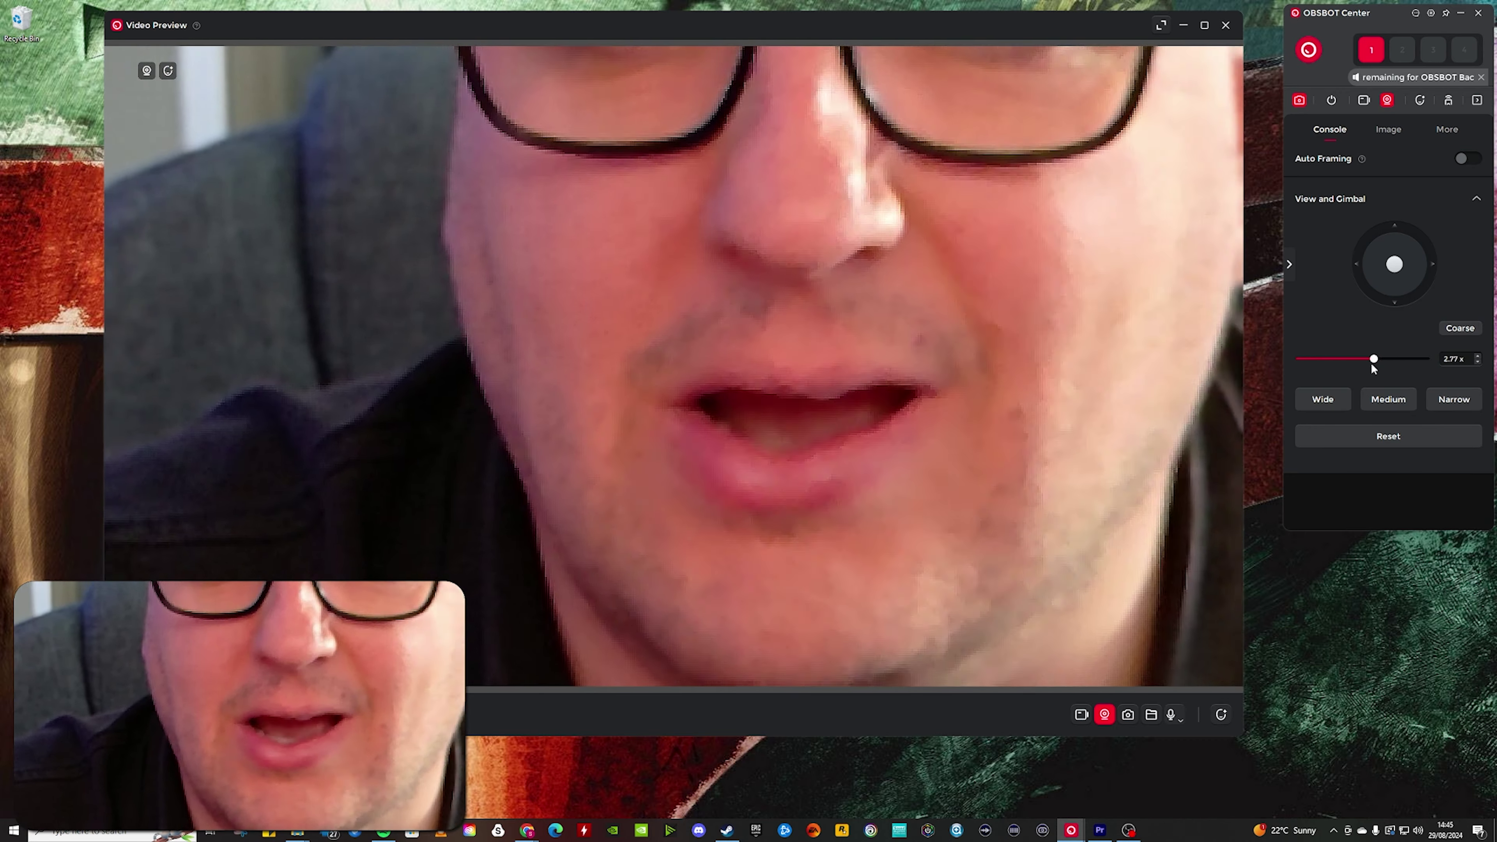
{"action": "left_click", "coordinate": [1329, 400]}
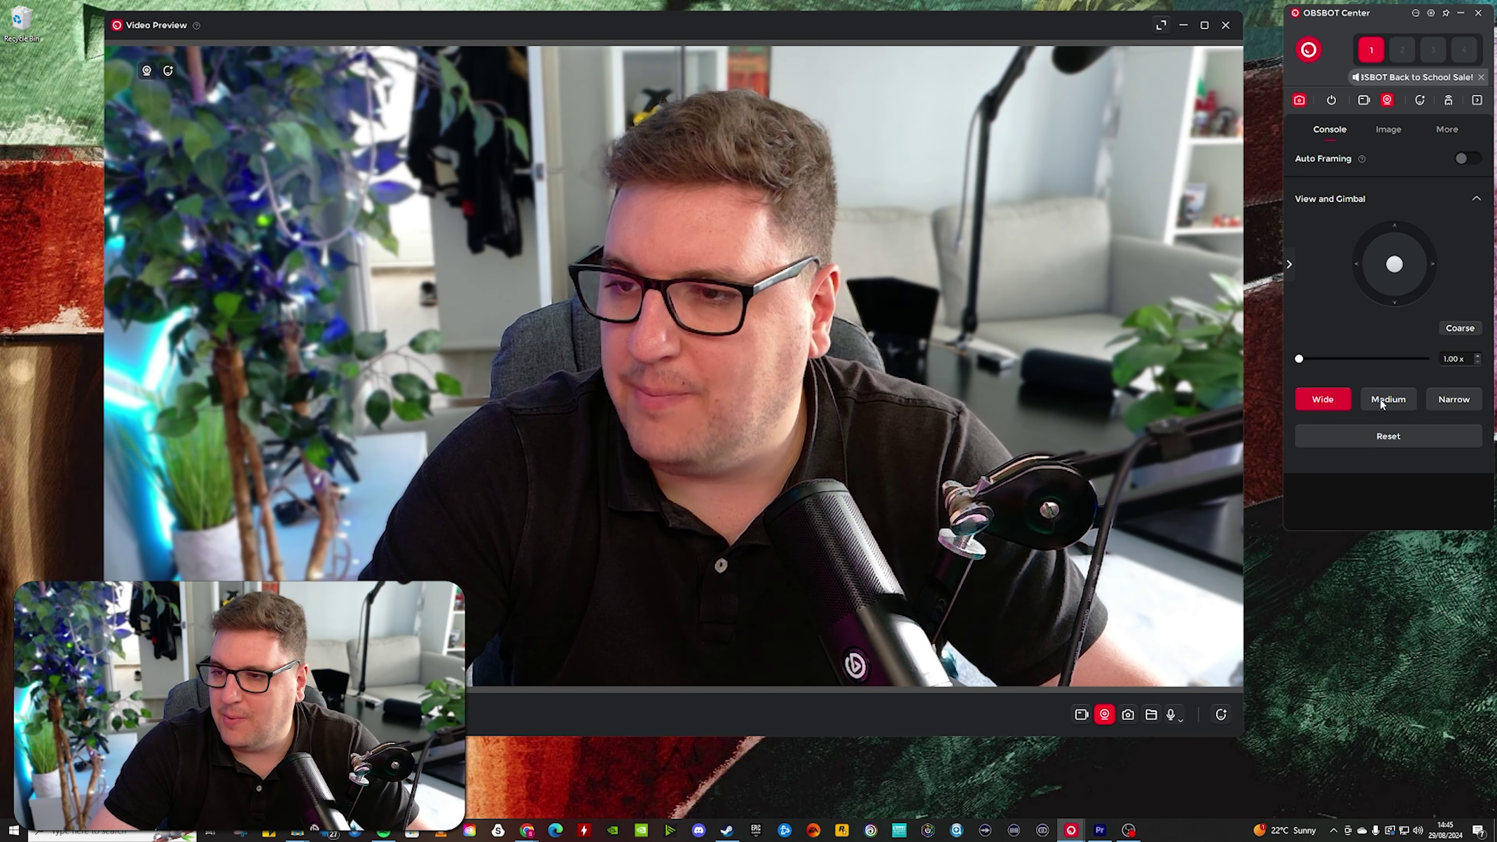
{"action": "left_click", "coordinate": [1381, 400]}
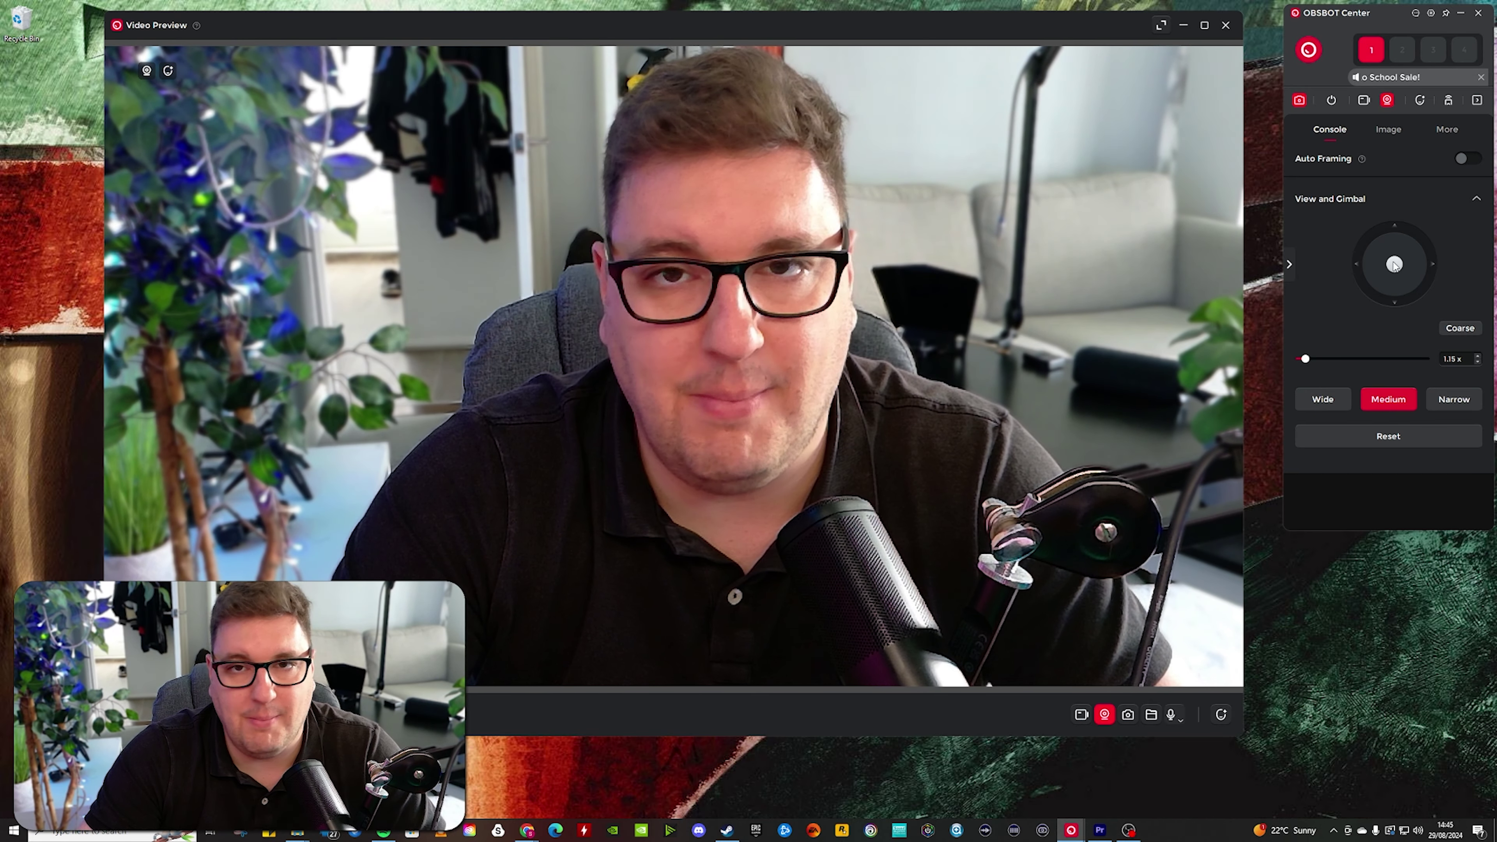
{"action": "mouse_move", "coordinate": [1374, 269]}
{"action": "left_mouse_down"}
{"action": "mouse_move", "coordinate": [1381, 228]}
{"action": "mouse_move", "coordinate": [1442, 236]}
{"action": "mouse_move", "coordinate": [1417, 290]}
{"action": "mouse_move", "coordinate": [1395, 268]}
{"action": "left_mouse_up"}
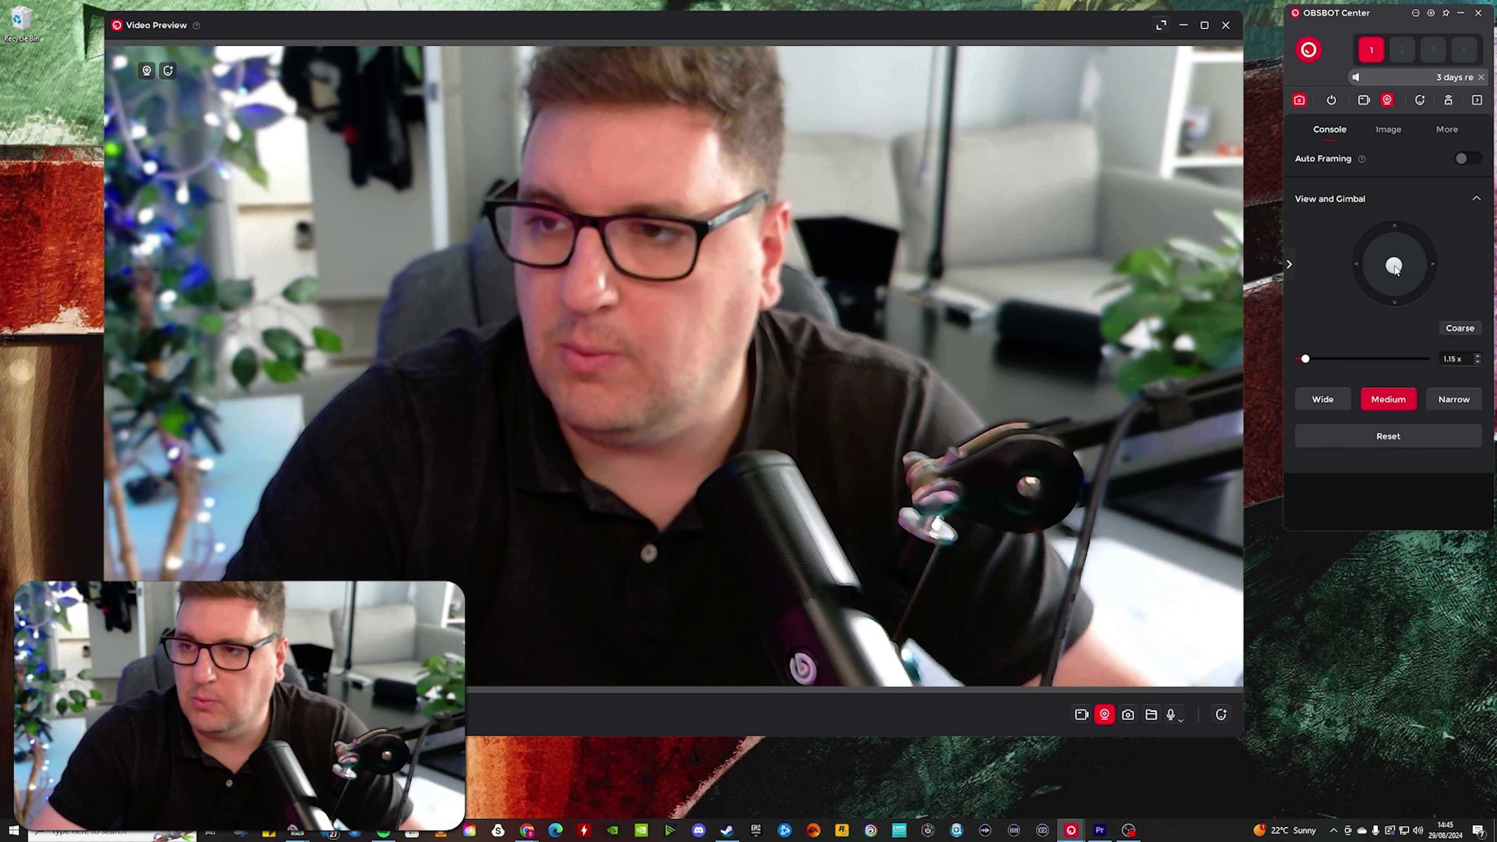
{"action": "left_click", "coordinate": [1380, 130]}
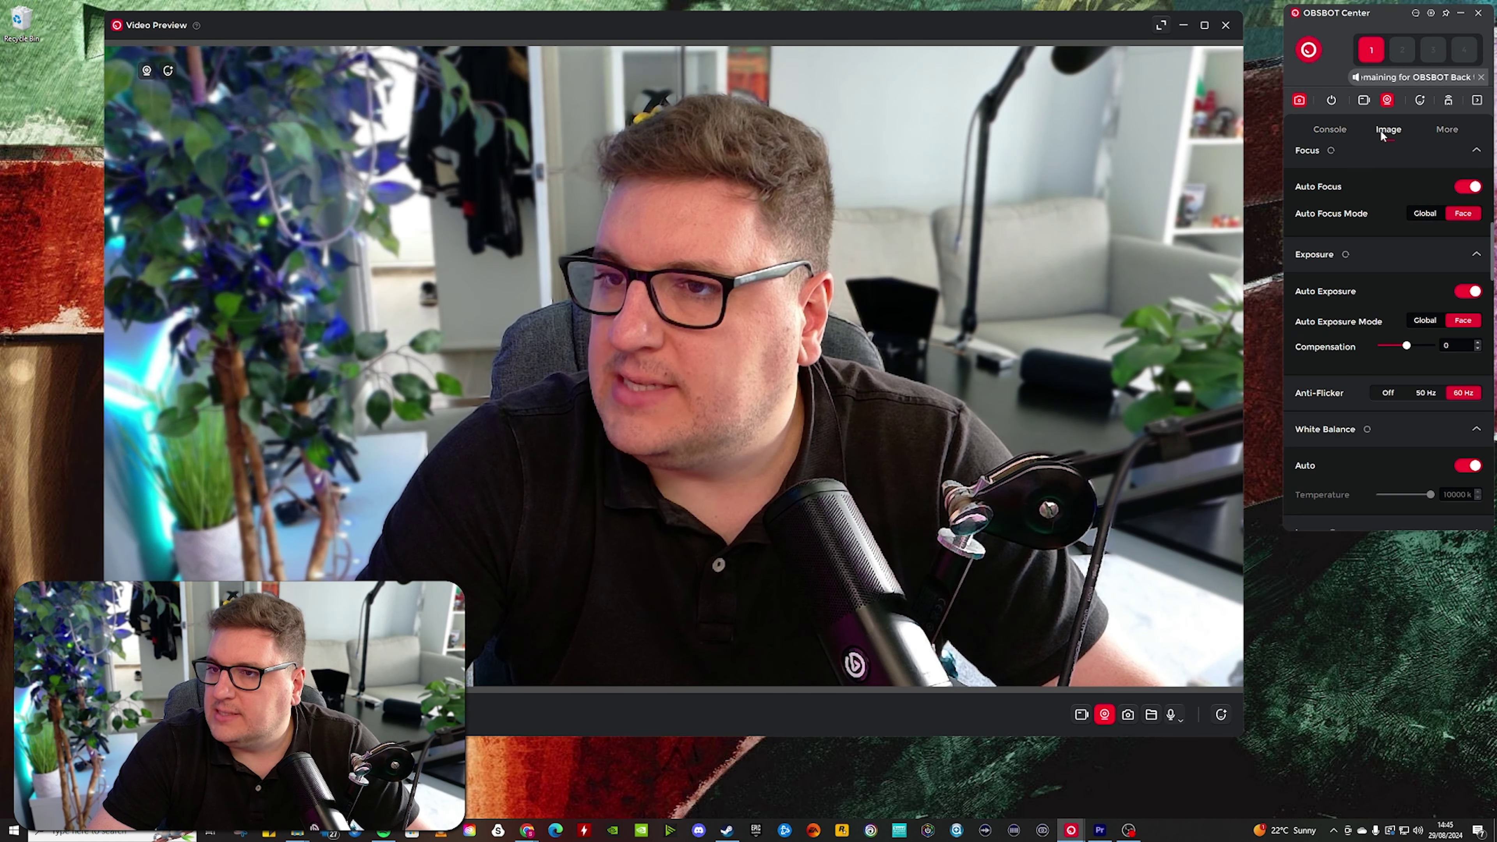
{"action": "scroll", "coordinate": [1426, 177], "scroll_direction": "up", "scroll_amount": 1}
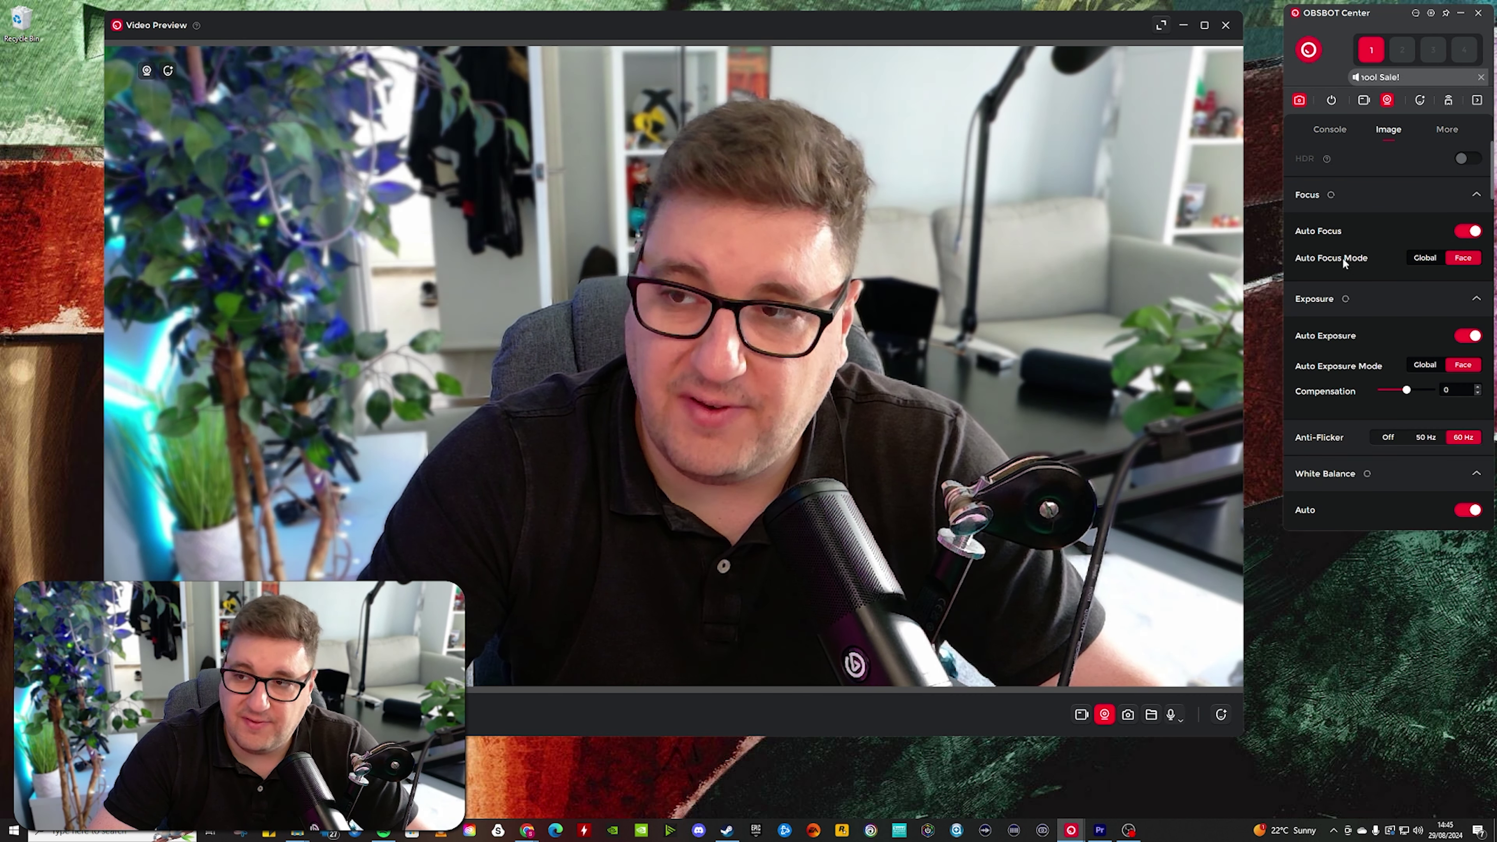
{"action": "left_click", "coordinate": [1440, 236]}
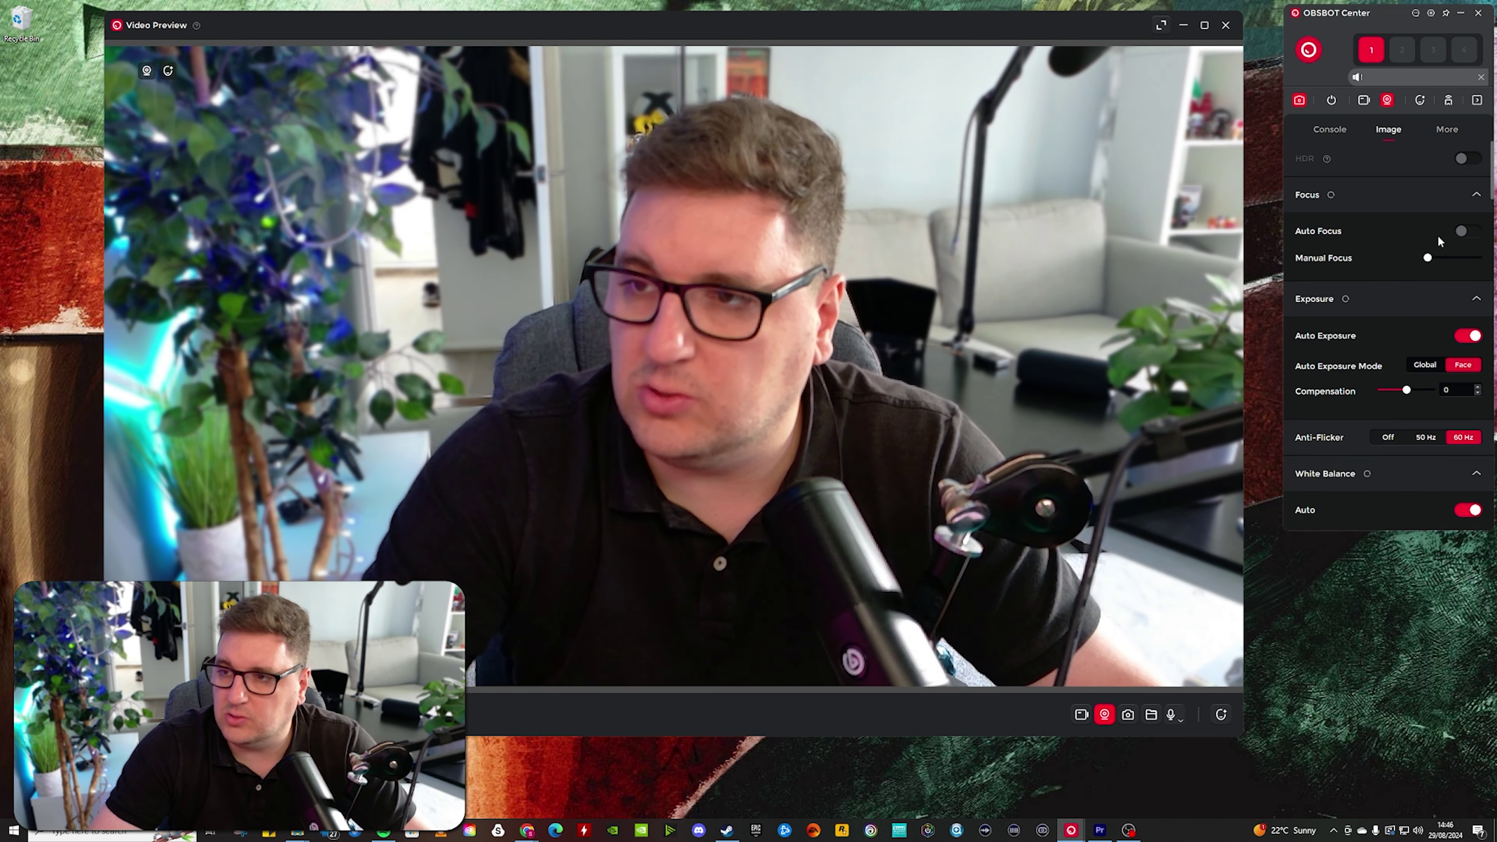
{"action": "left_click", "coordinate": [1464, 231]}
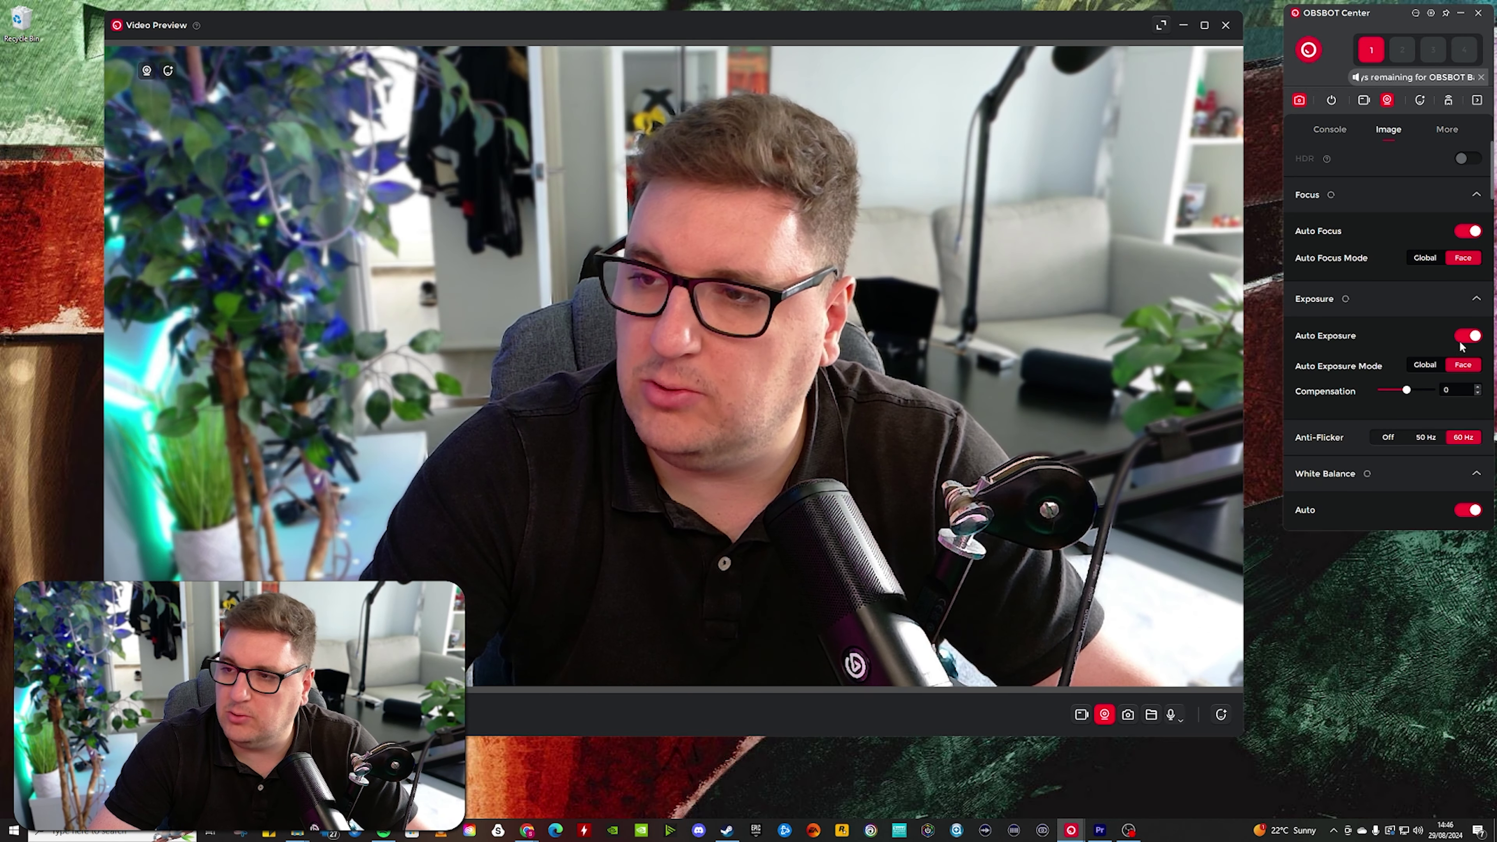
{"action": "left_click", "coordinate": [1440, 342]}
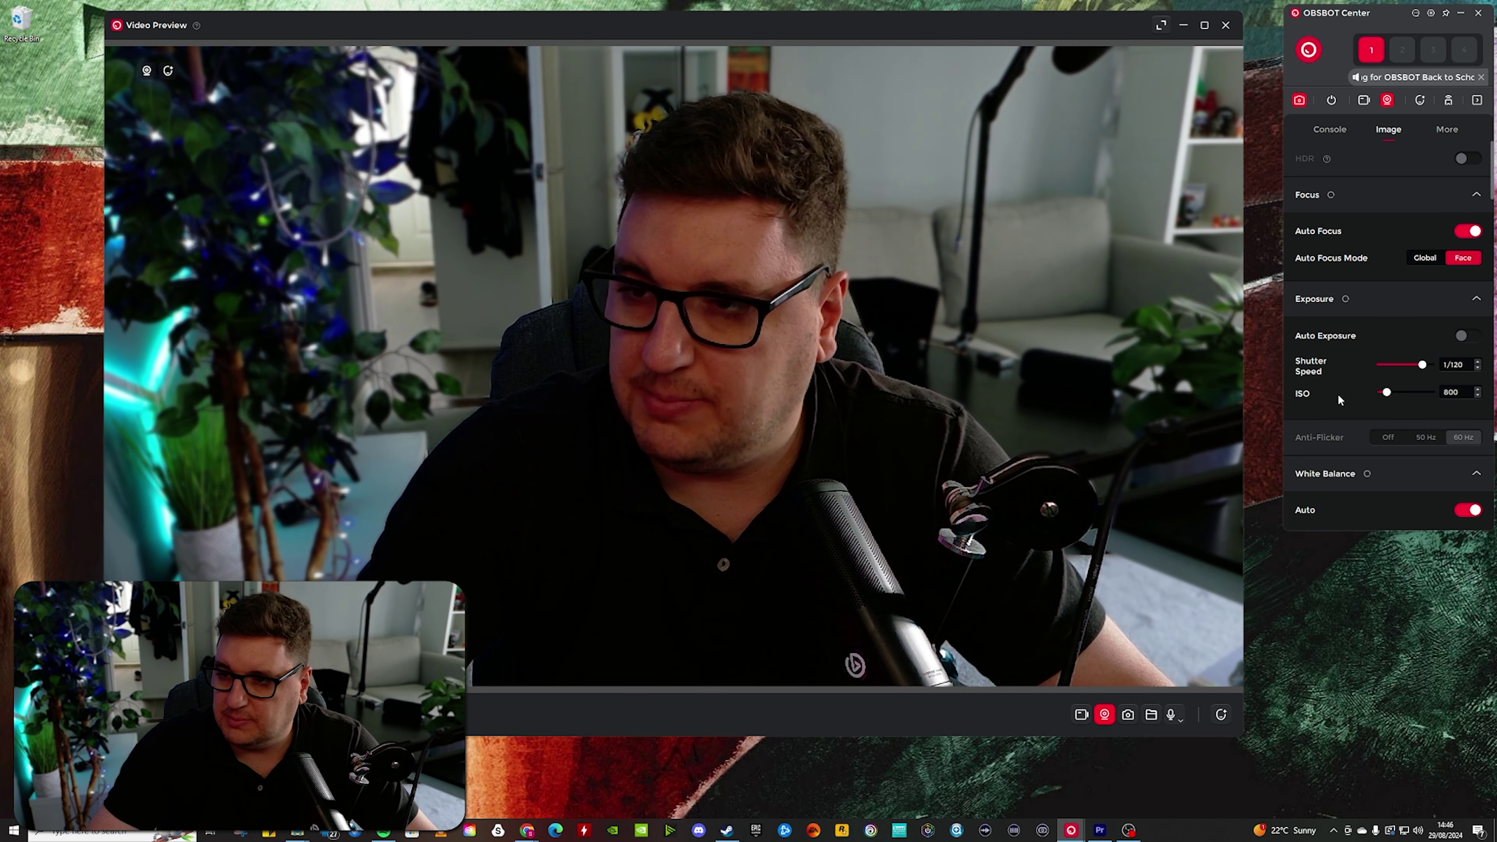
{"action": "left_click", "coordinate": [1462, 336]}
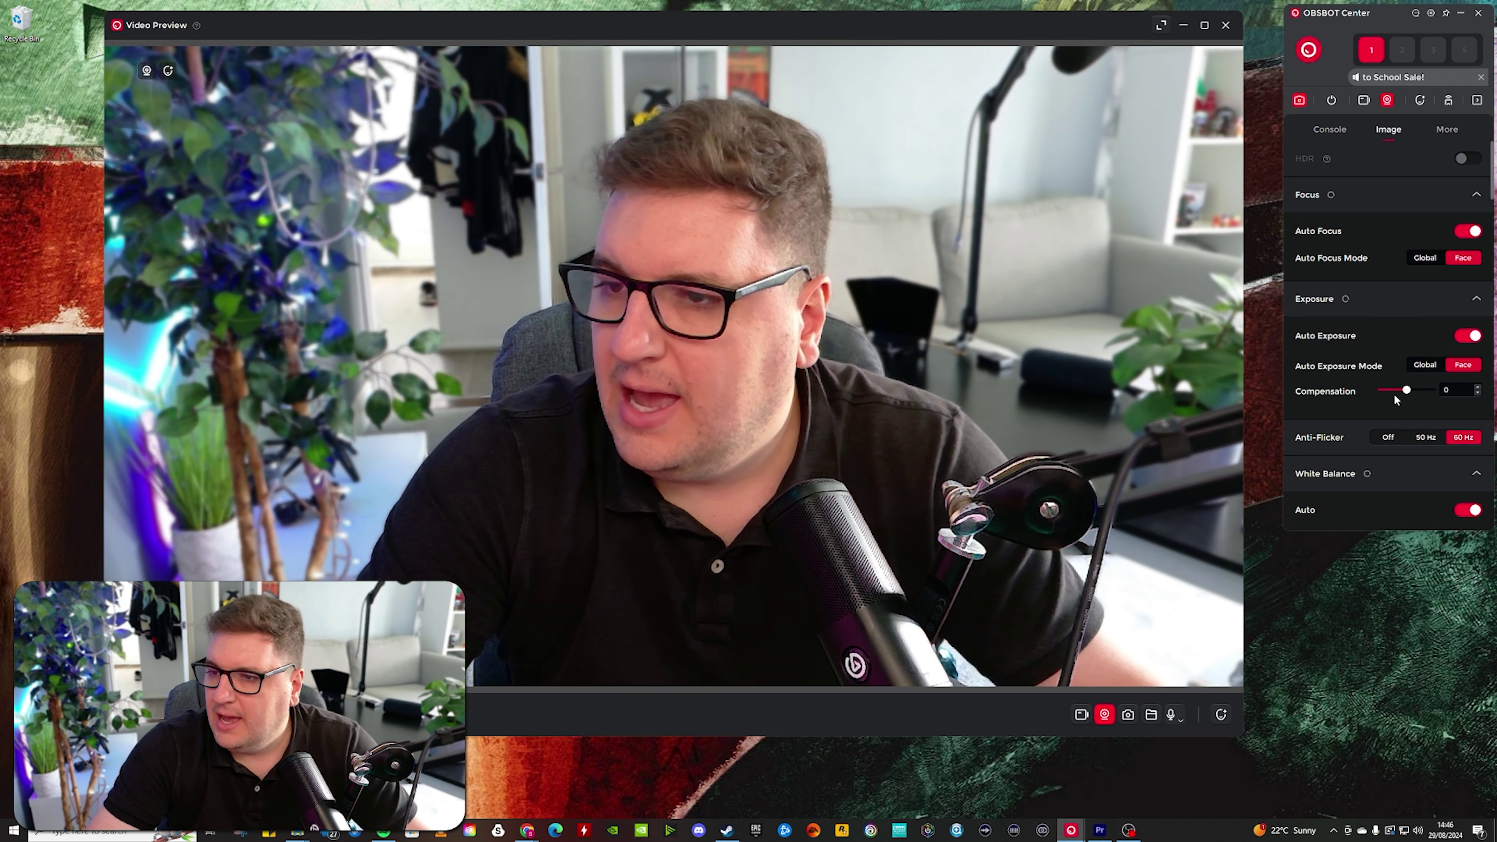
{"action": "left_click_drag", "start_coordinate": [1406, 392], "coordinate": [1431, 391]}
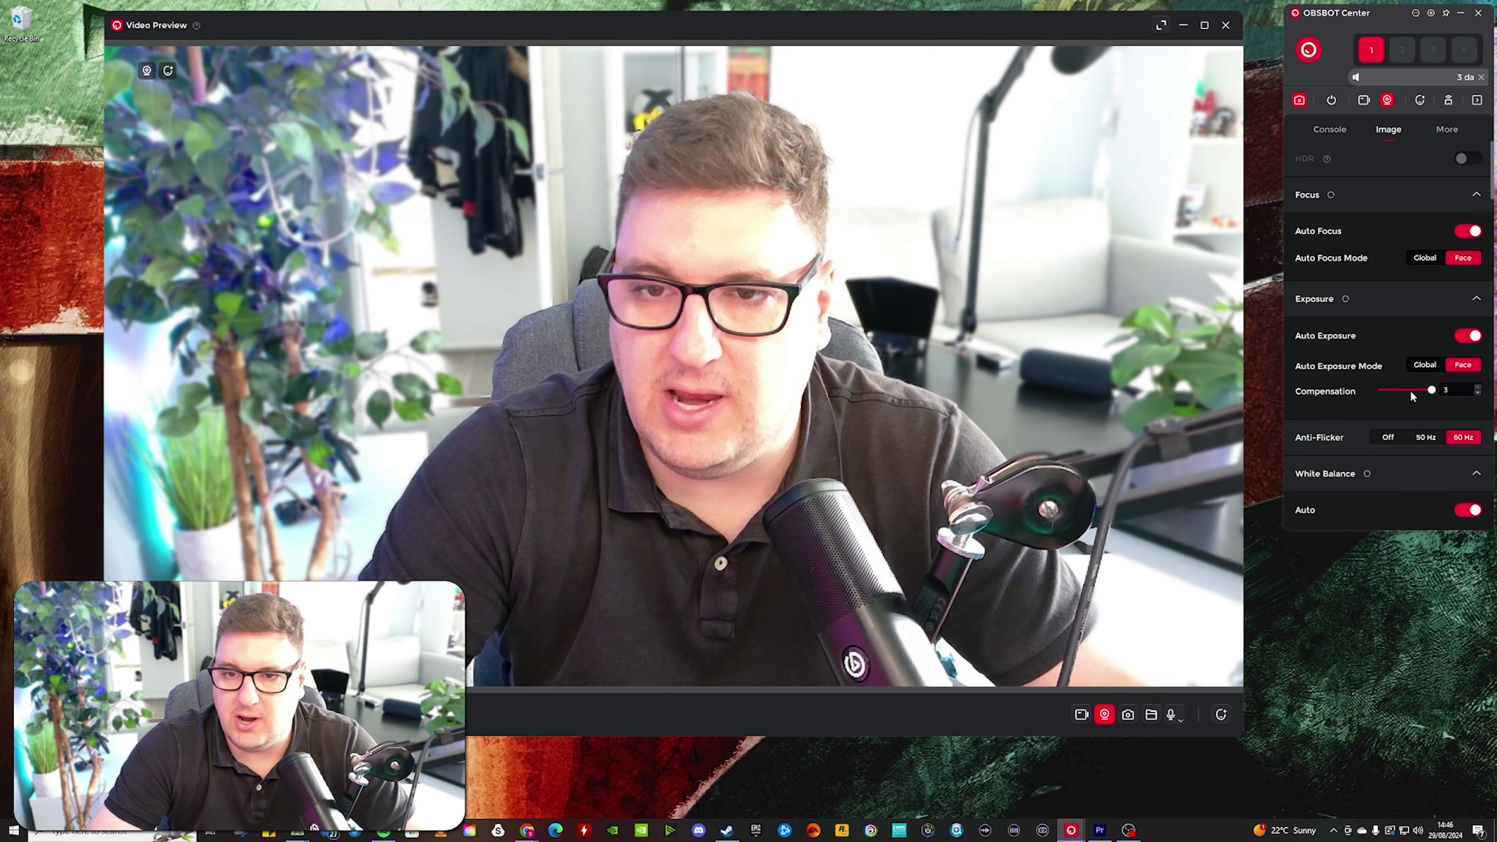
{"action": "left_click", "coordinate": [1414, 390]}
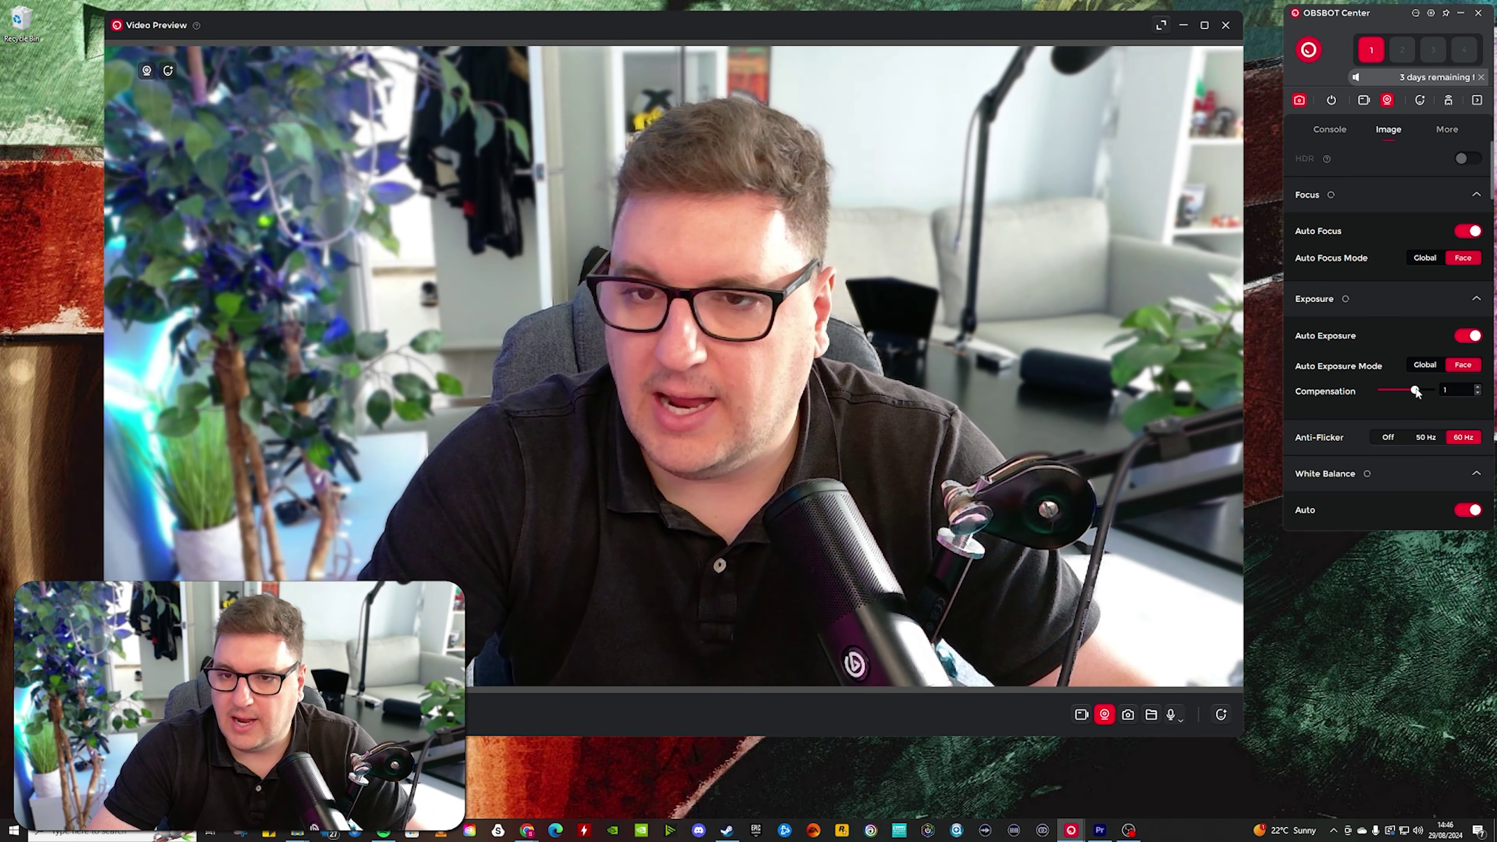
{"action": "left_click_drag", "start_coordinate": [1415, 390], "coordinate": [1407, 392]}
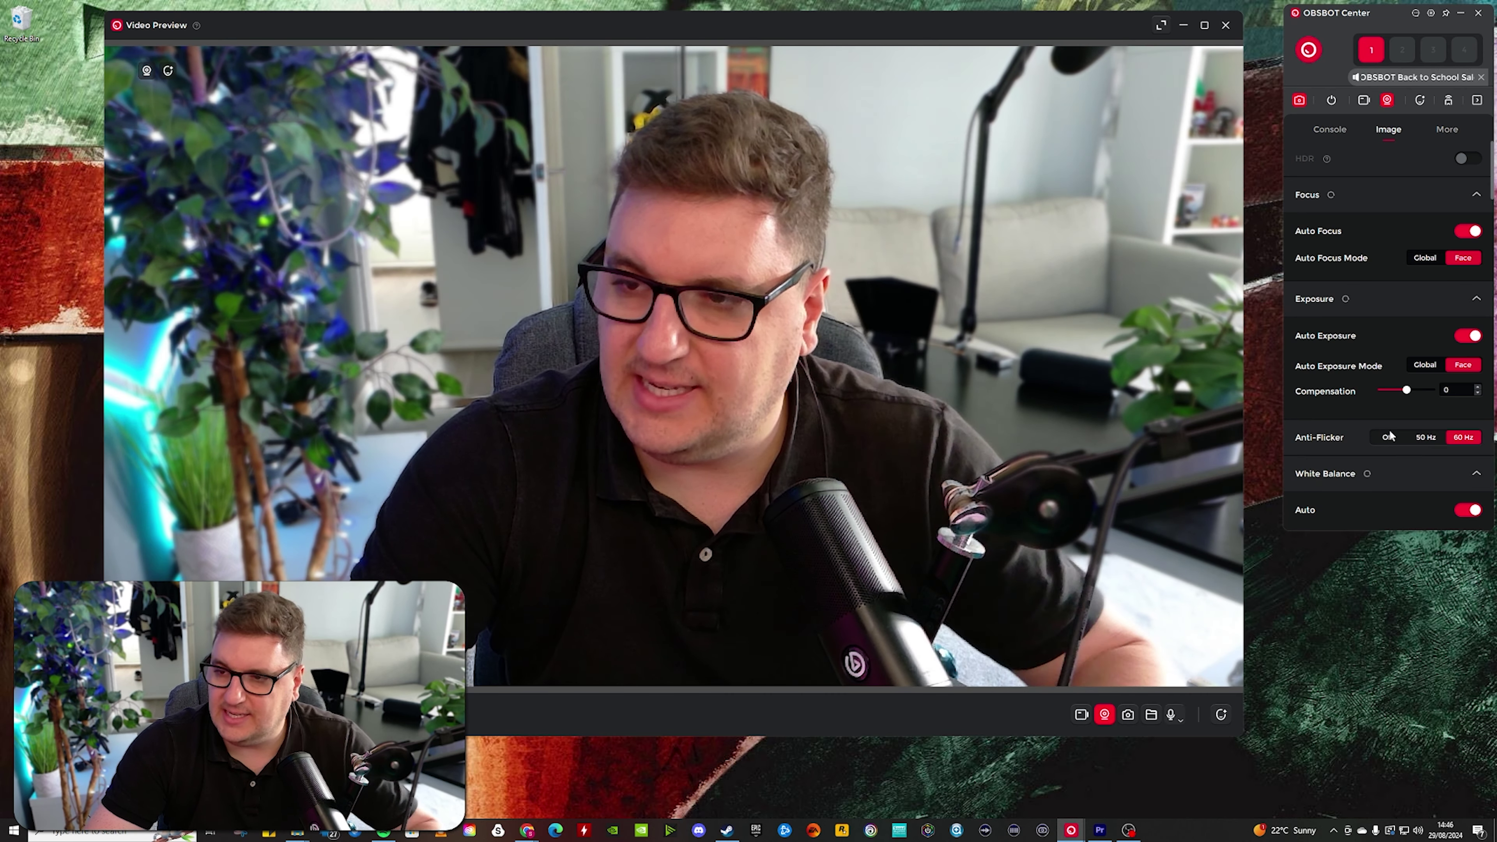
Try a 5500k white balance temperature, then switch White Balance back to Auto
{"action": "scroll", "coordinate": [1414, 471], "scroll_direction": "down", "scroll_amount": 1}
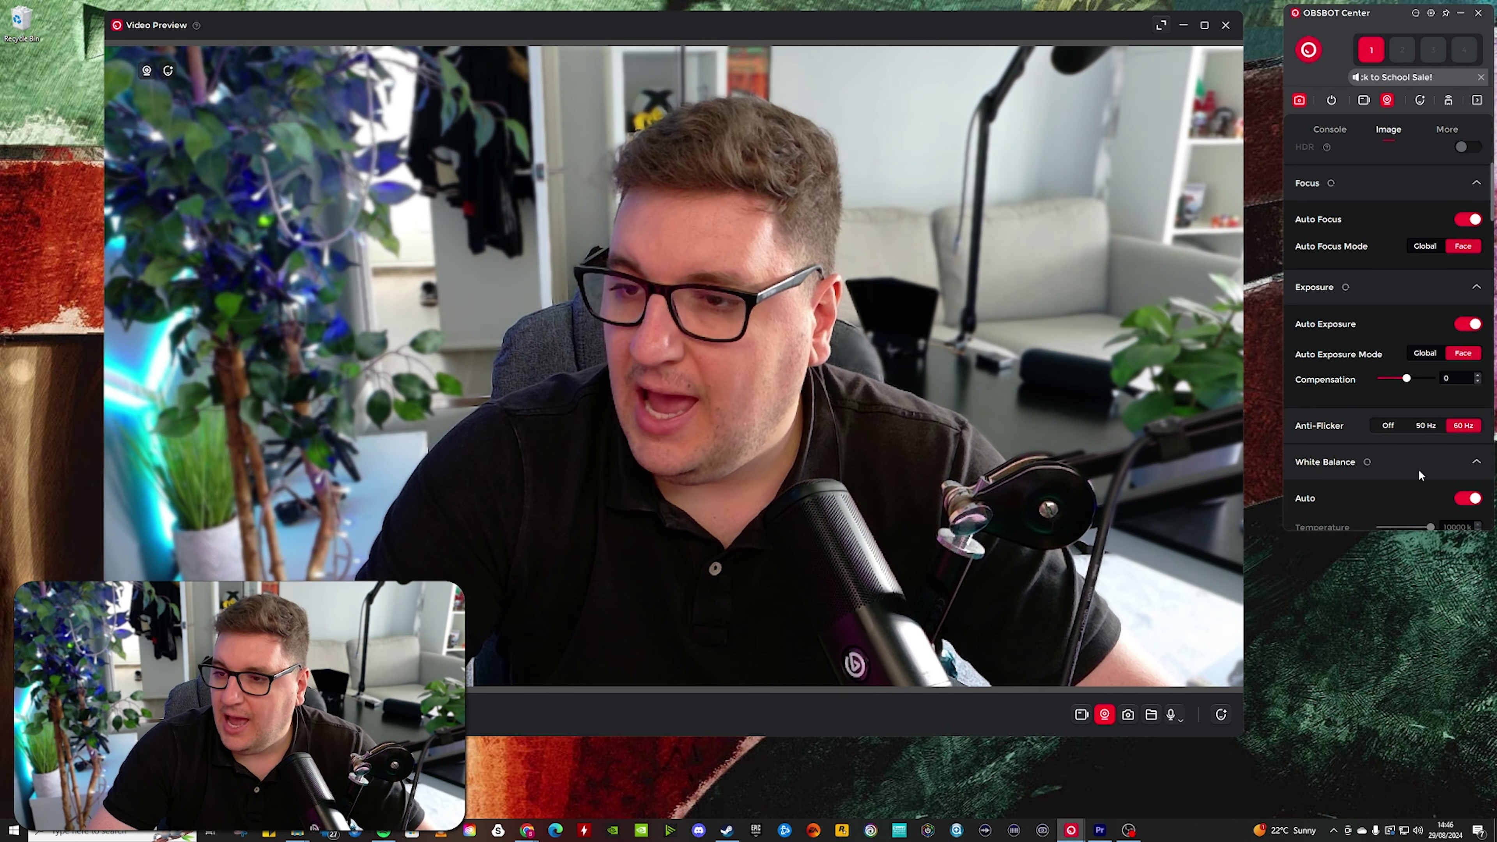
{"action": "left_click", "coordinate": [1467, 478]}
{"action": "scroll", "coordinate": [1416, 467], "scroll_direction": "down", "scroll_amount": 1}
{"action": "left_click_drag", "start_coordinate": [1436, 473], "coordinate": [1401, 475]}
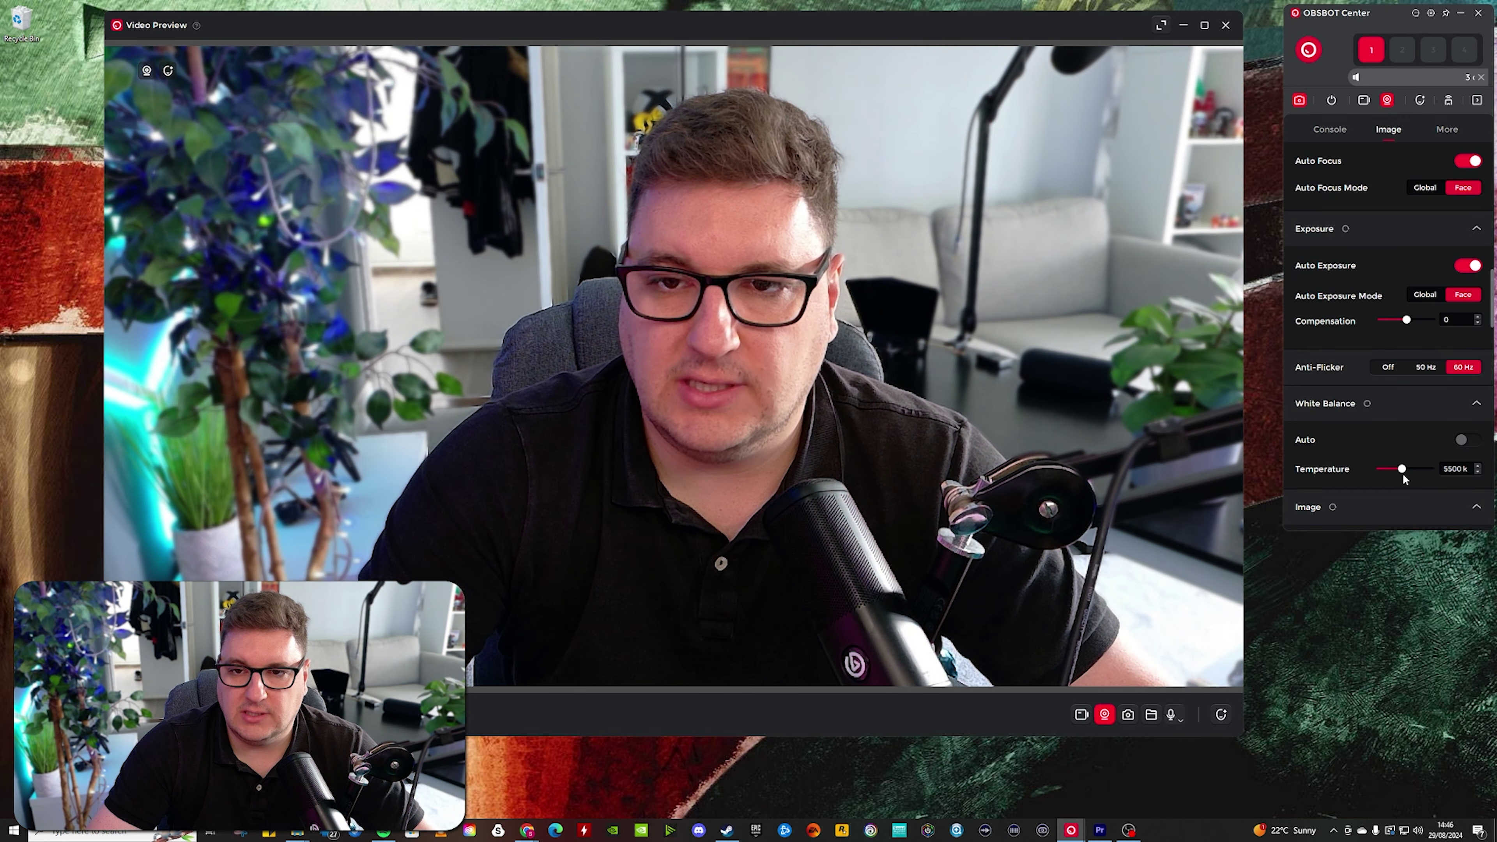
{"action": "left_click", "coordinate": [1457, 442]}
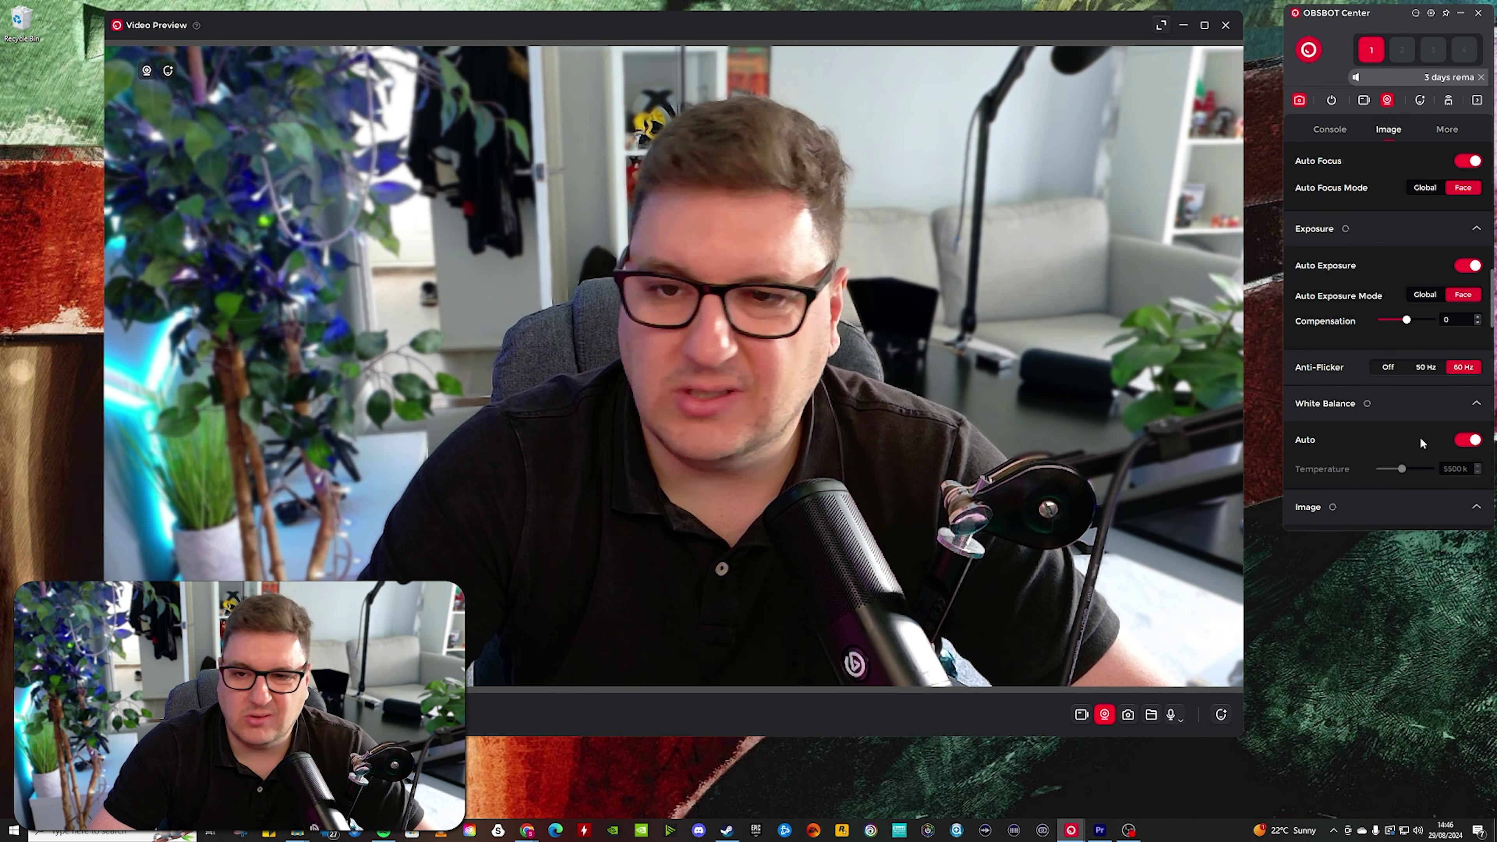
Reset the image contrast from 90 back to 50
{"action": "scroll", "coordinate": [1420, 434], "scroll_direction": "down", "scroll_amount": 2}
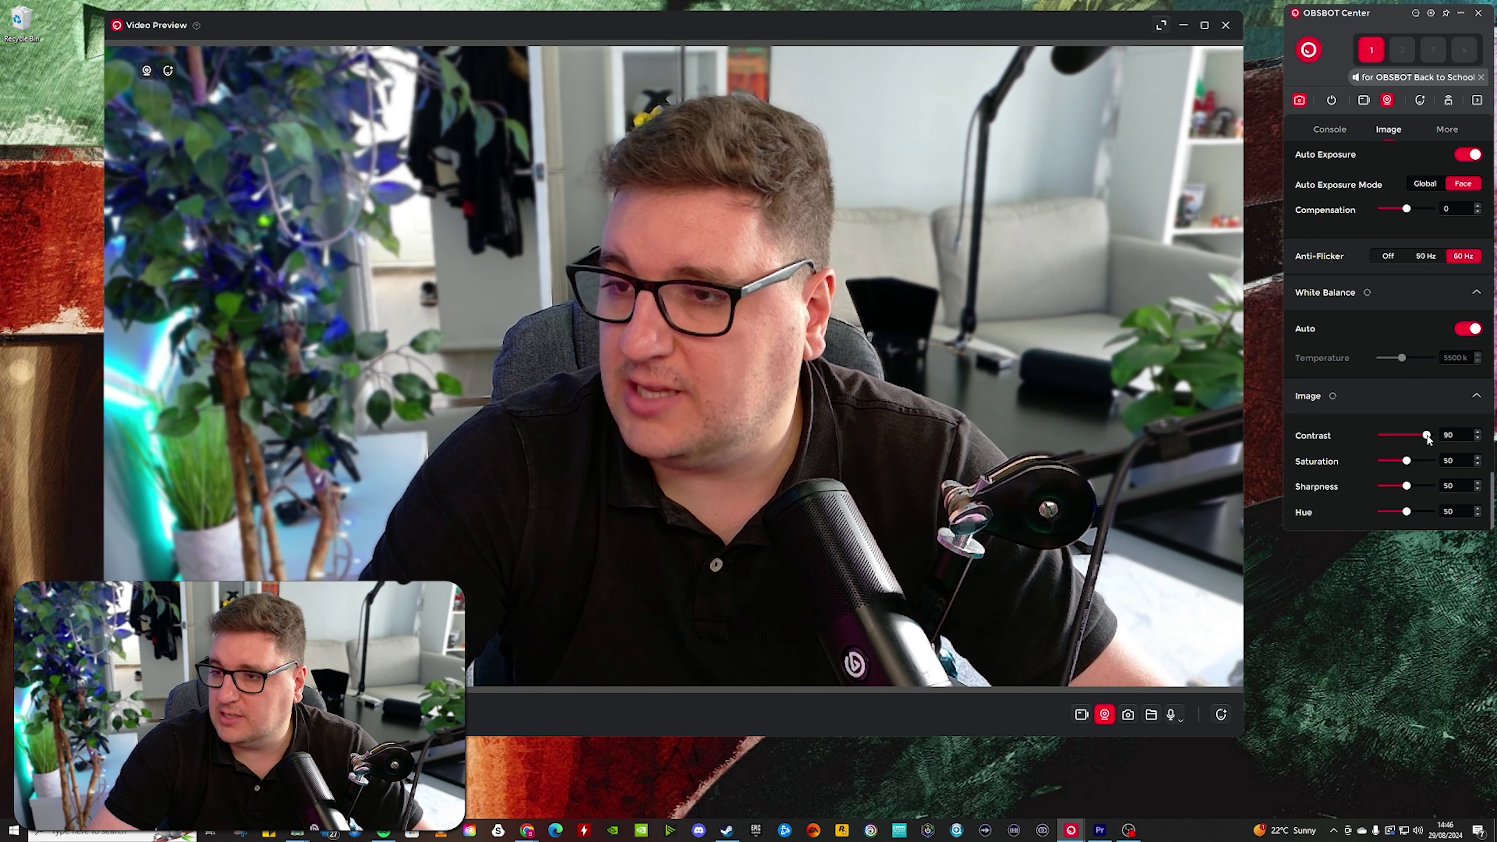
{"action": "left_click", "coordinate": [1331, 396]}
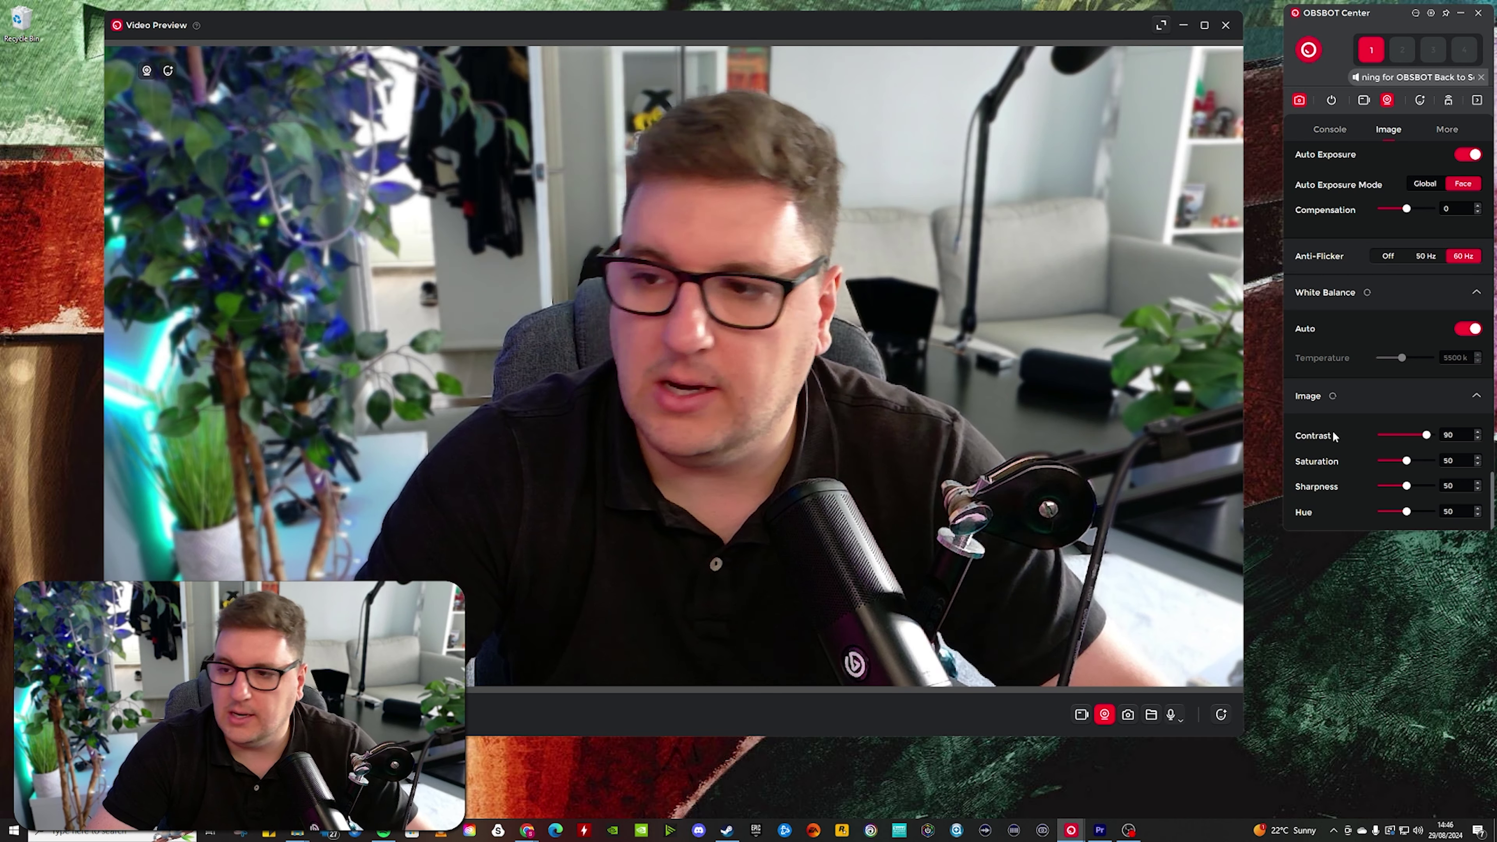
{"action": "left_click", "coordinate": [1440, 129]}
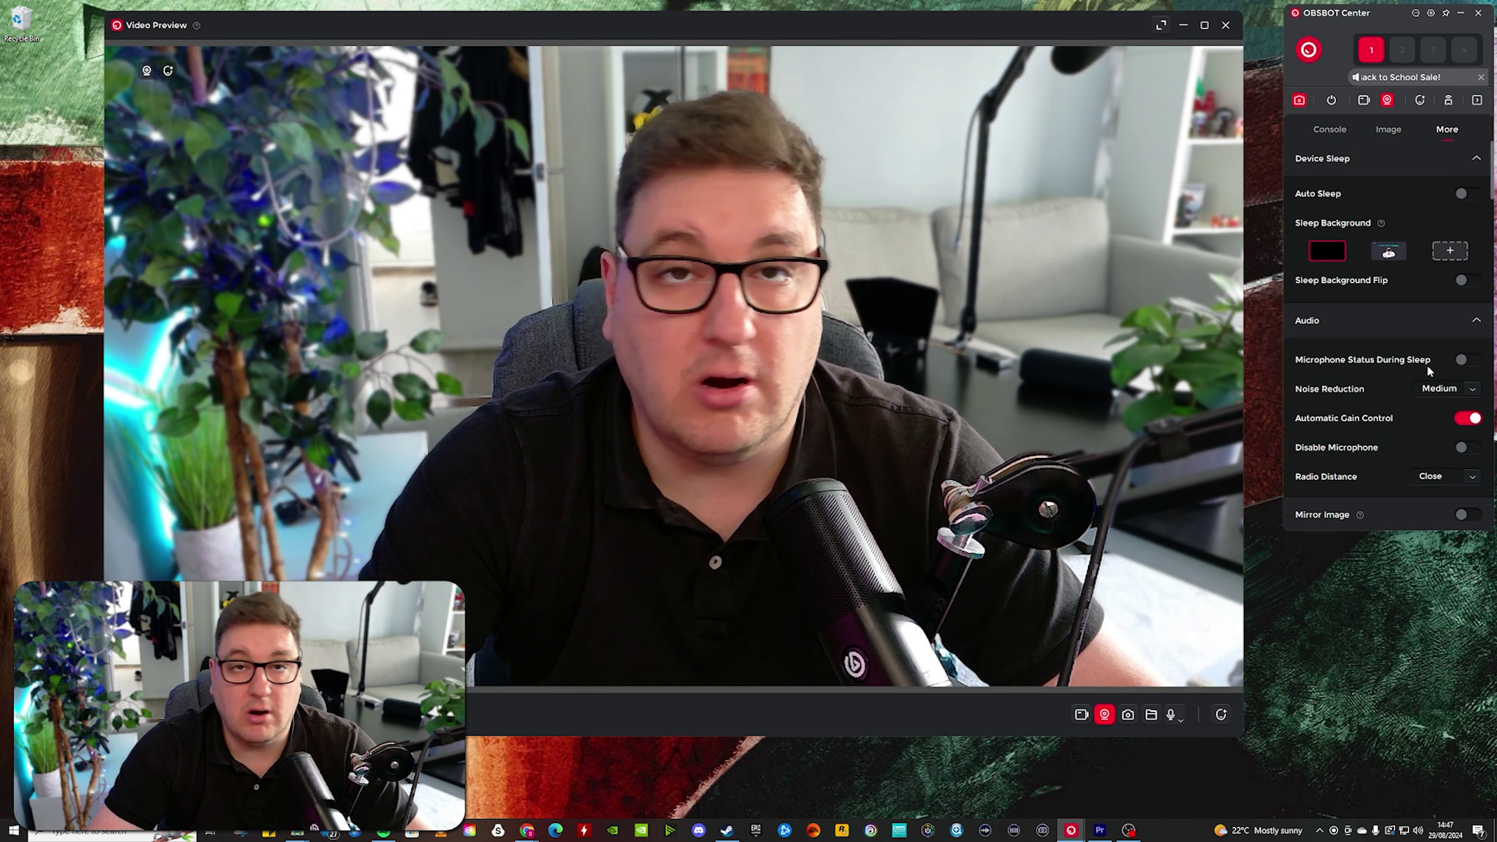
Scroll through the More settings for Device Sleep and Audio, then back to the top
{"action": "scroll", "coordinate": [1405, 445], "scroll_direction": "down", "scroll_amount": 2}
{"action": "scroll", "coordinate": [1385, 447], "scroll_direction": "down", "scroll_amount": 4}
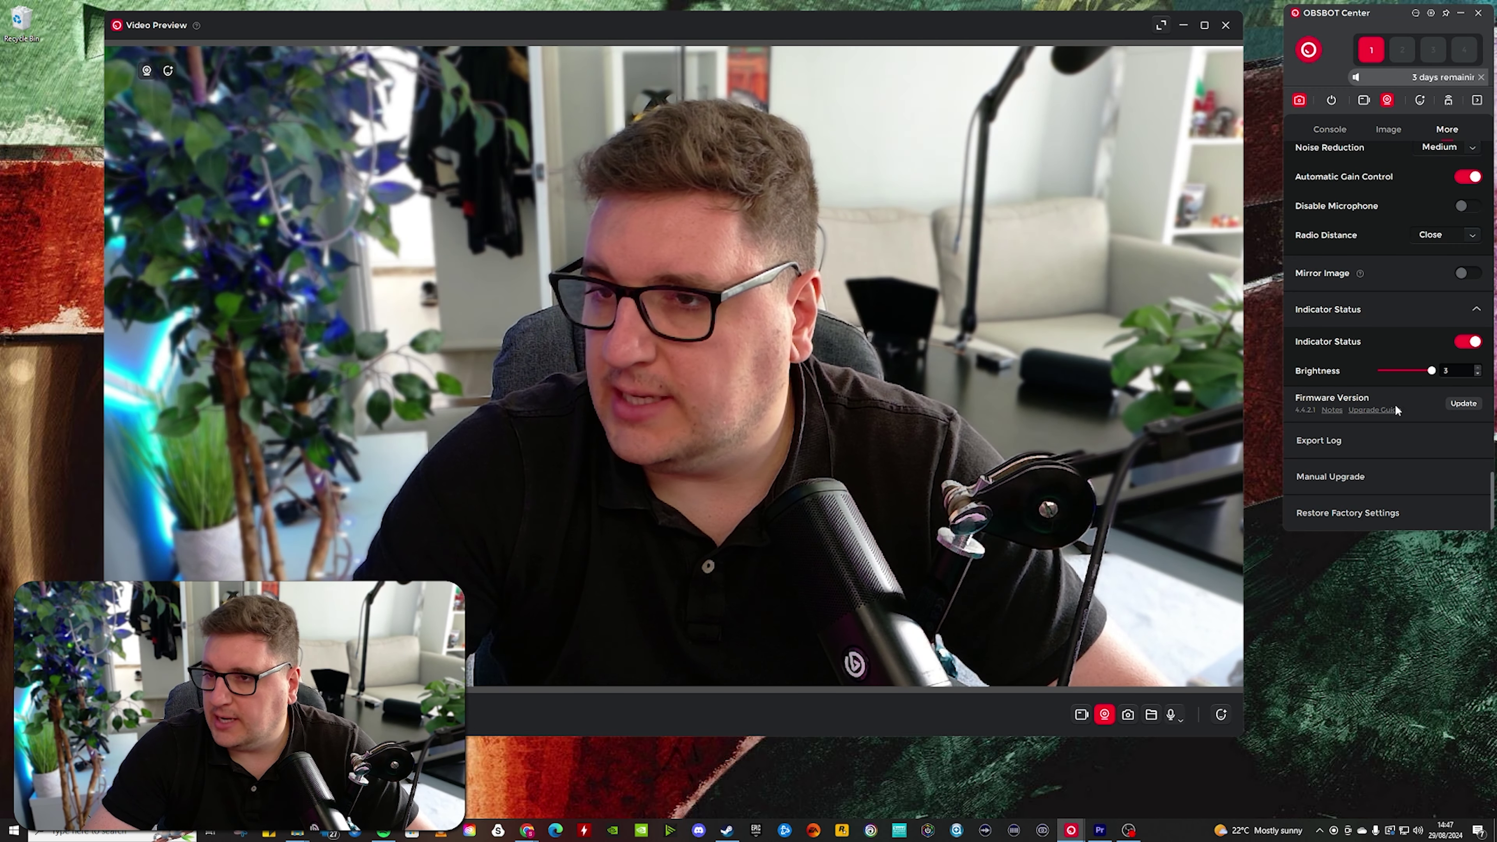
{"action": "scroll", "coordinate": [1395, 386], "scroll_direction": "up", "scroll_amount": 6}
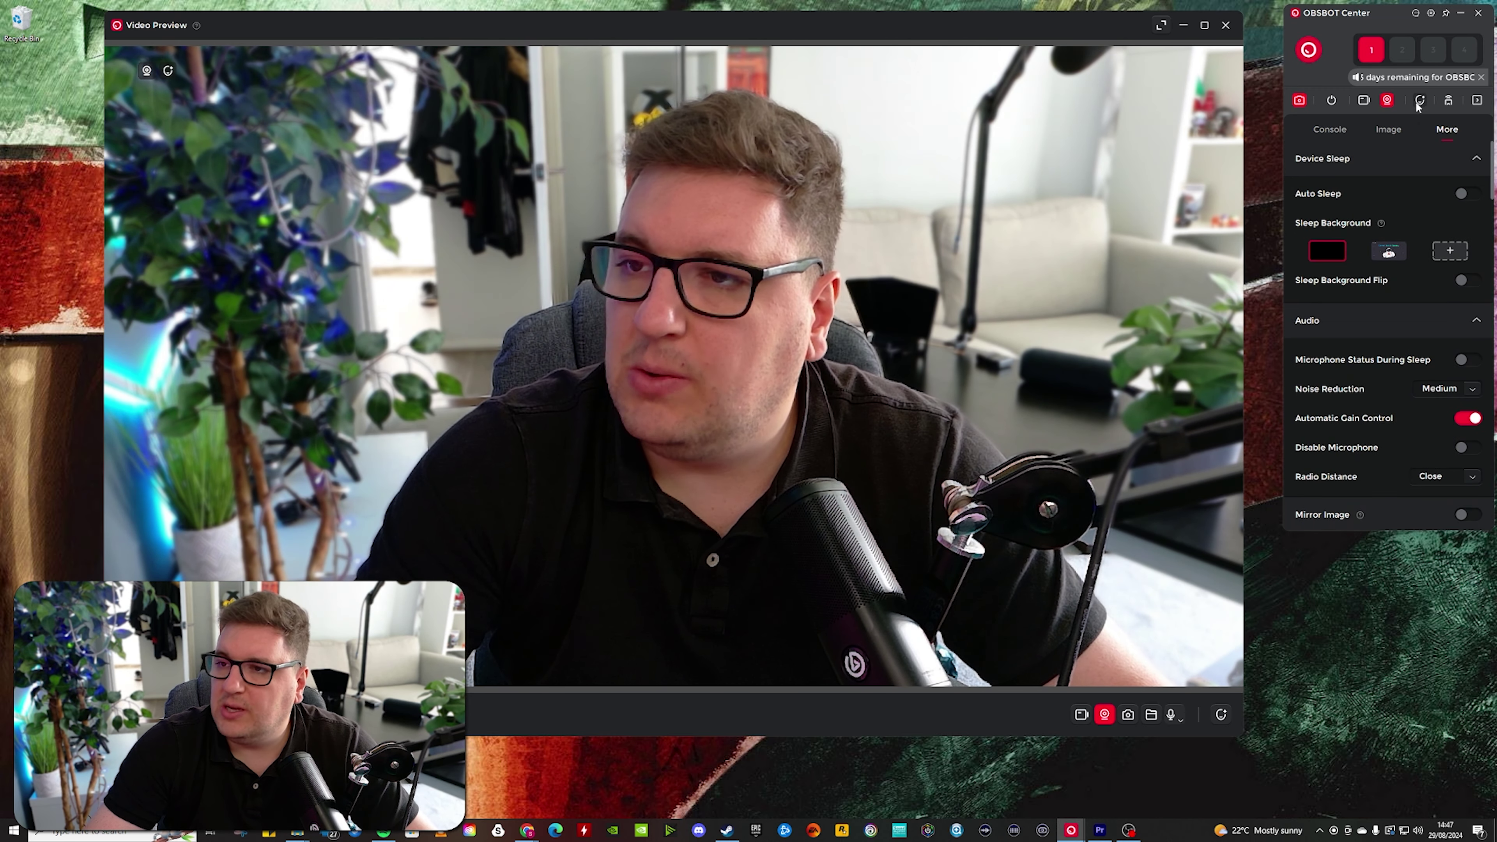
{"action": "left_click", "coordinate": [1417, 101]}
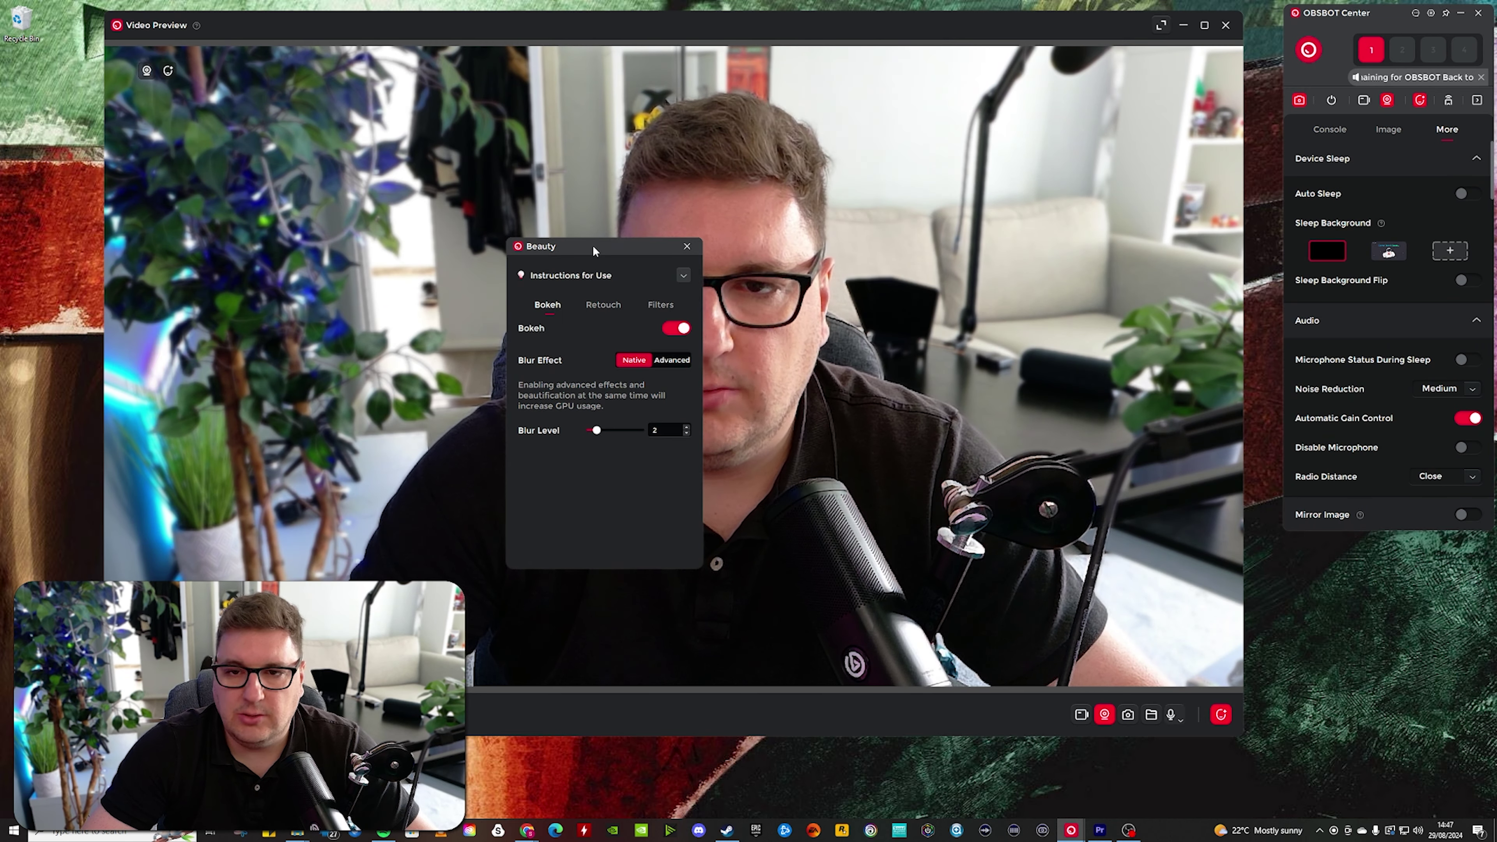
Move the Beauty window off the preview and return the Bokeh blur level from 8 to 2
{"action": "left_click_drag", "start_coordinate": [593, 245], "coordinate": [1339, 408]}
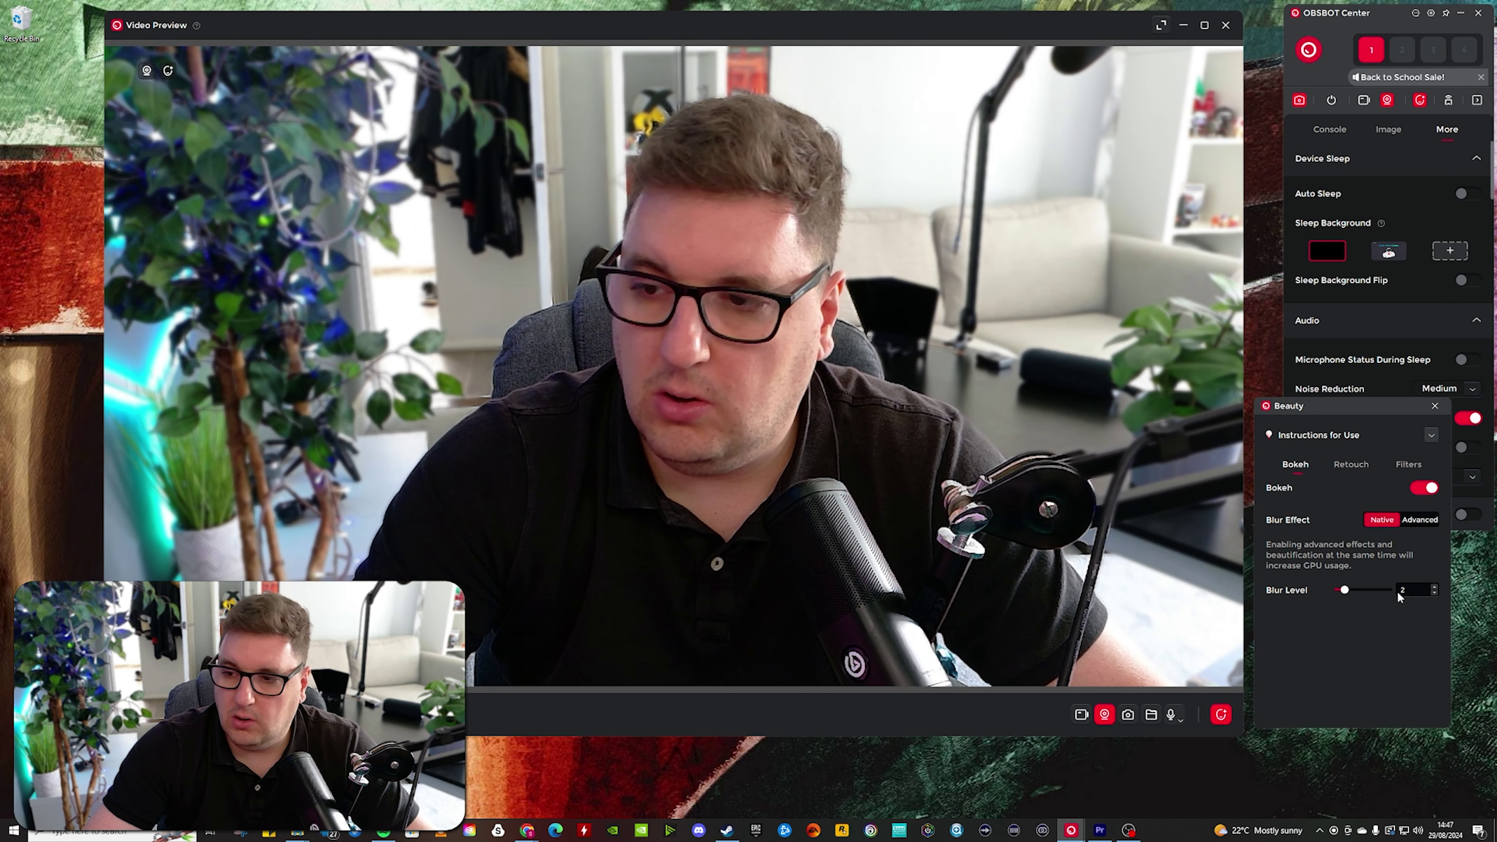
{"action": "scroll", "coordinate": [1365, 596], "scroll_direction": "up", "scroll_amount": 6}
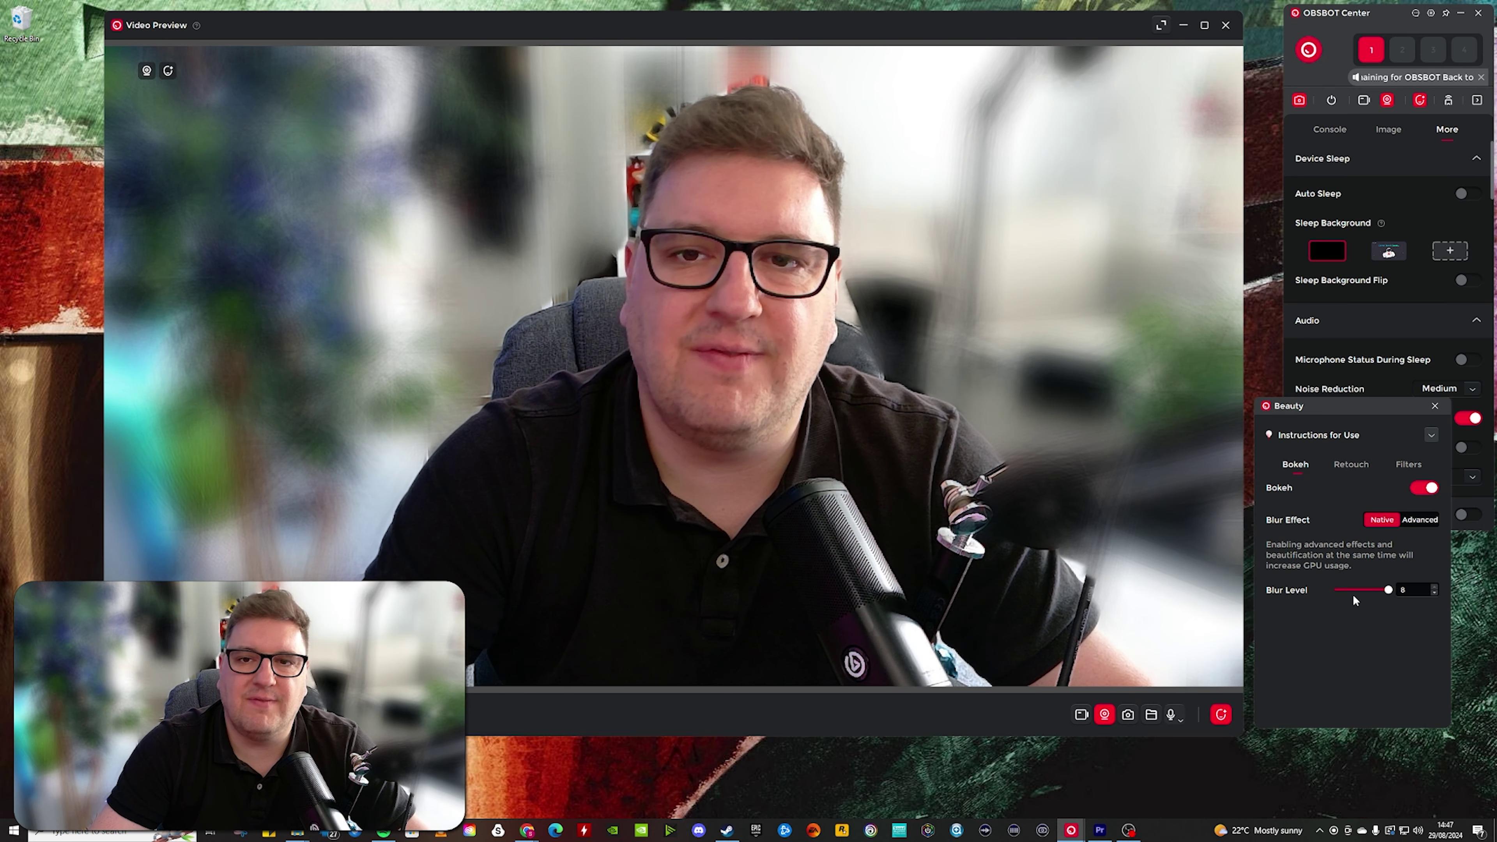
{"action": "left_click_drag", "start_coordinate": [1351, 587], "coordinate": [1344, 591]}
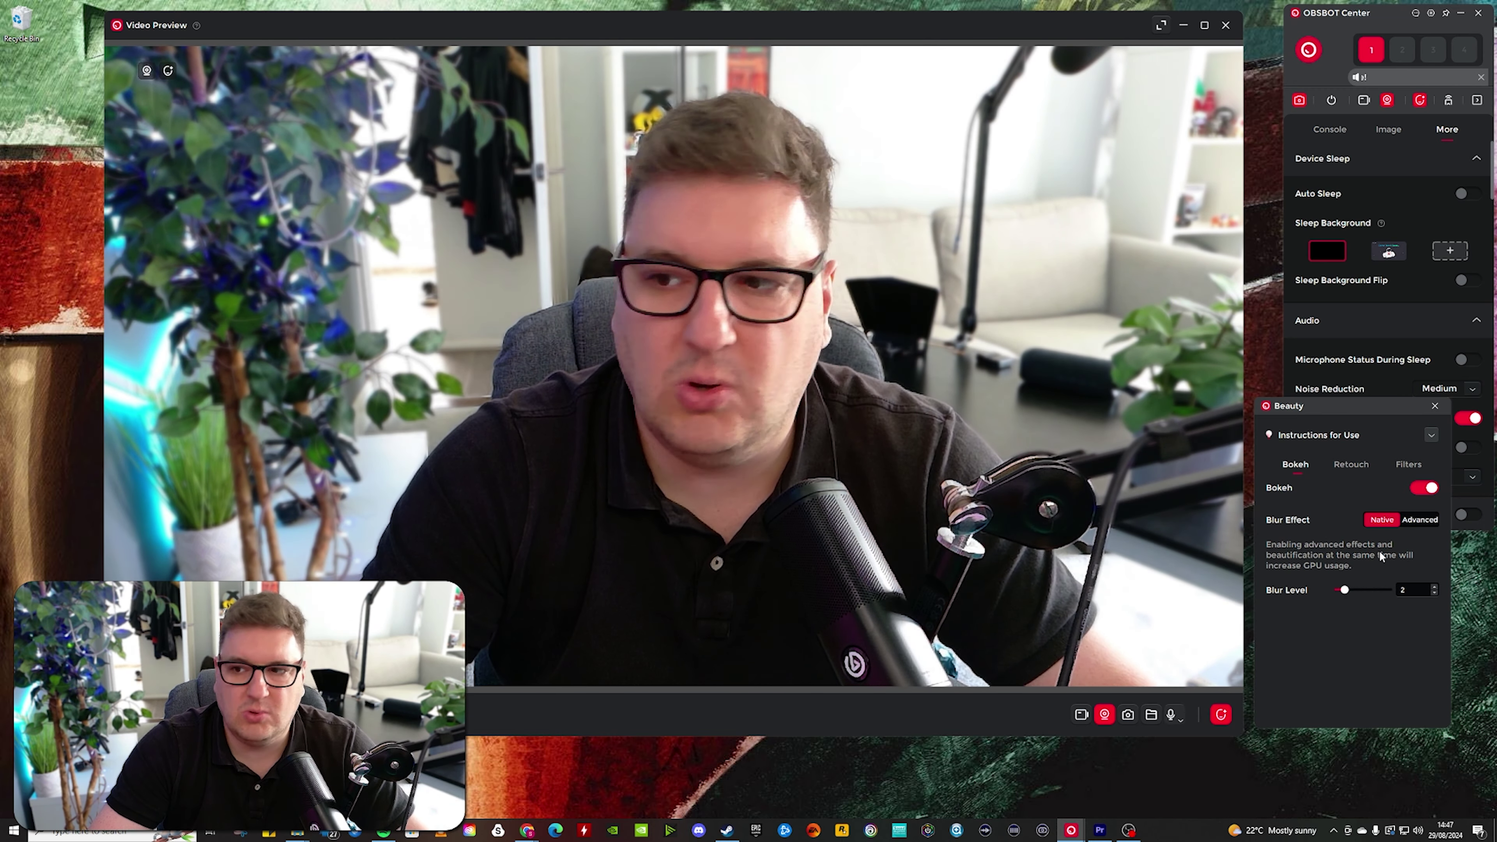
{"action": "left_click", "coordinate": [1351, 465]}
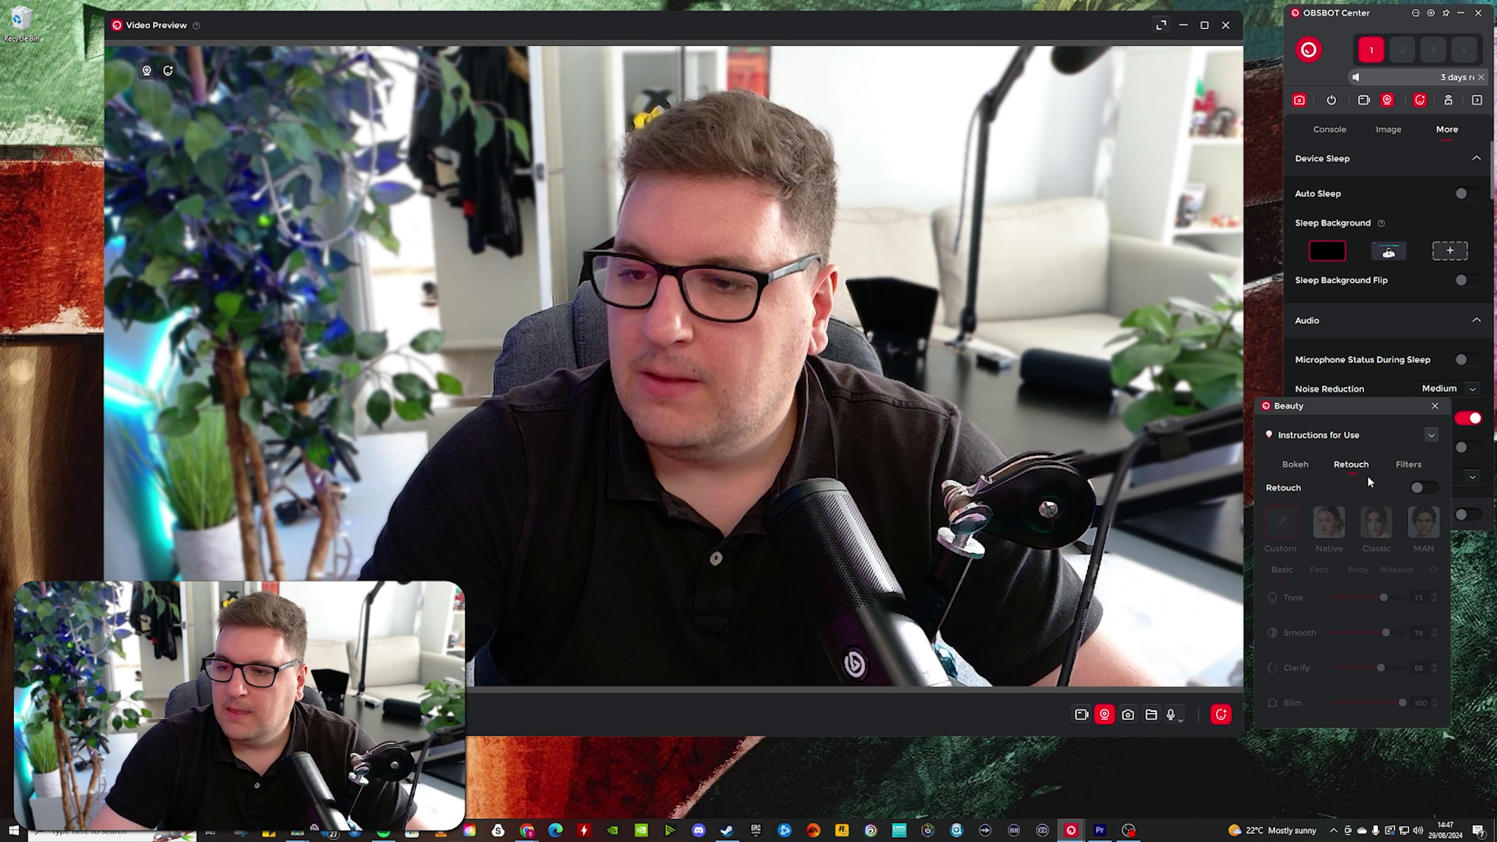
Turn on Retouch with Slim at 100, compare the Native and MAN presets, then return to Custom
{"action": "left_click", "coordinate": [1416, 488]}
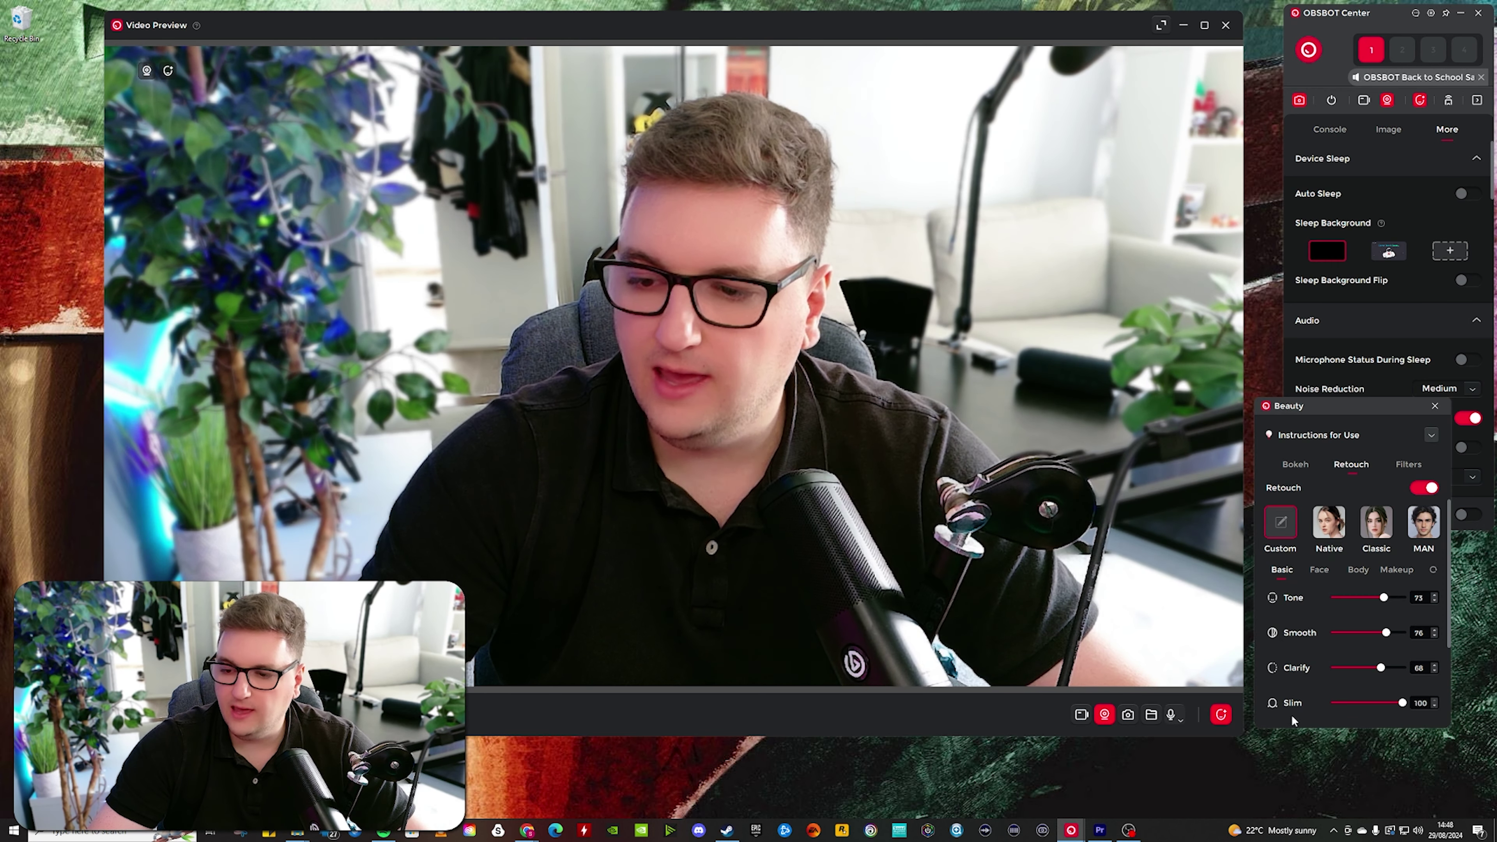
{"action": "left_click_drag", "start_coordinate": [1406, 705], "coordinate": [1399, 706]}
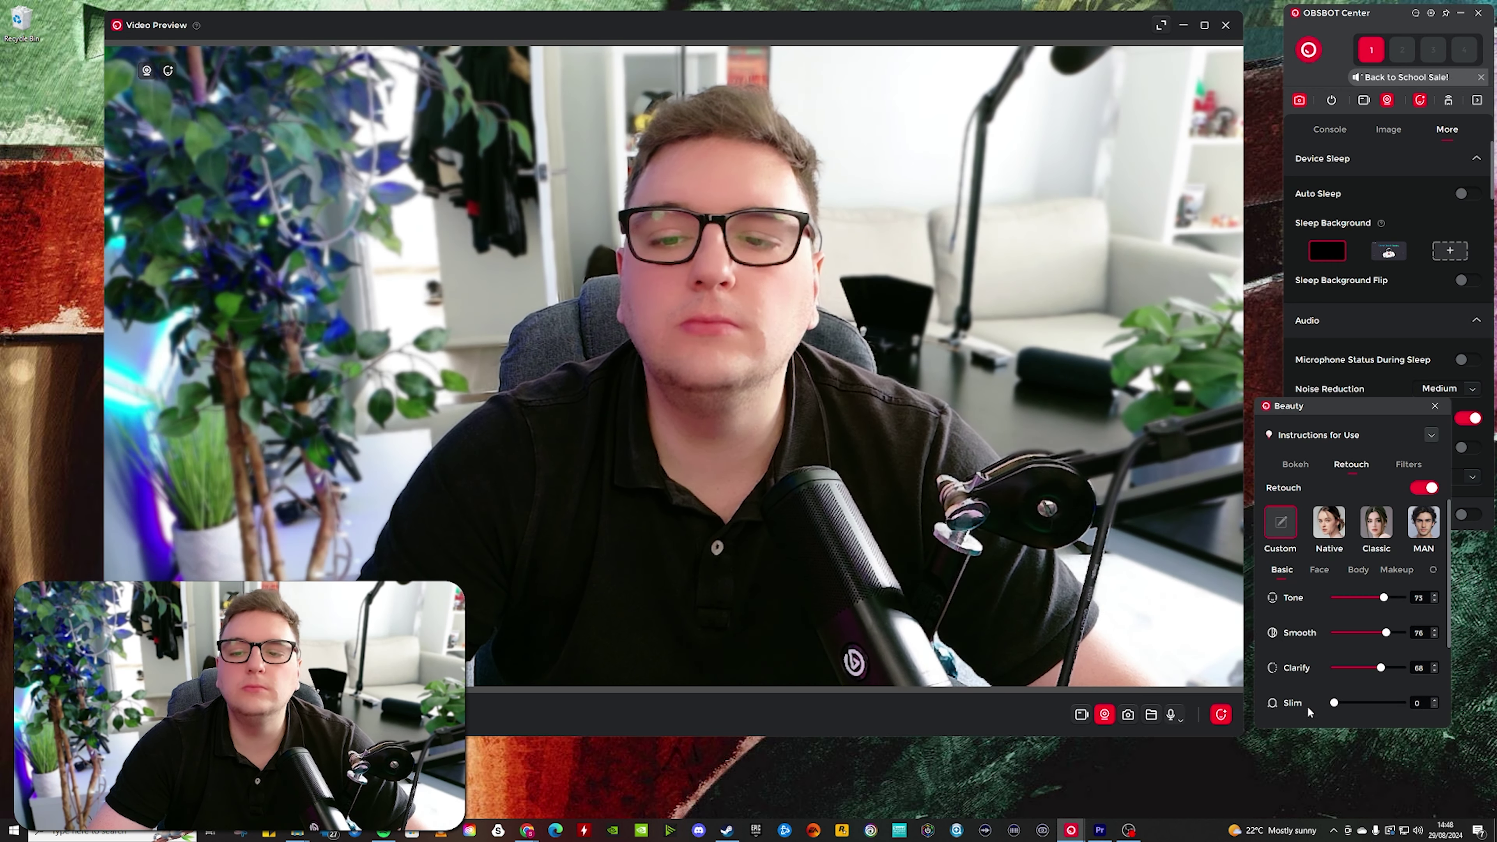
{"action": "left_click_drag", "start_coordinate": [1307, 712], "coordinate": [1442, 708]}
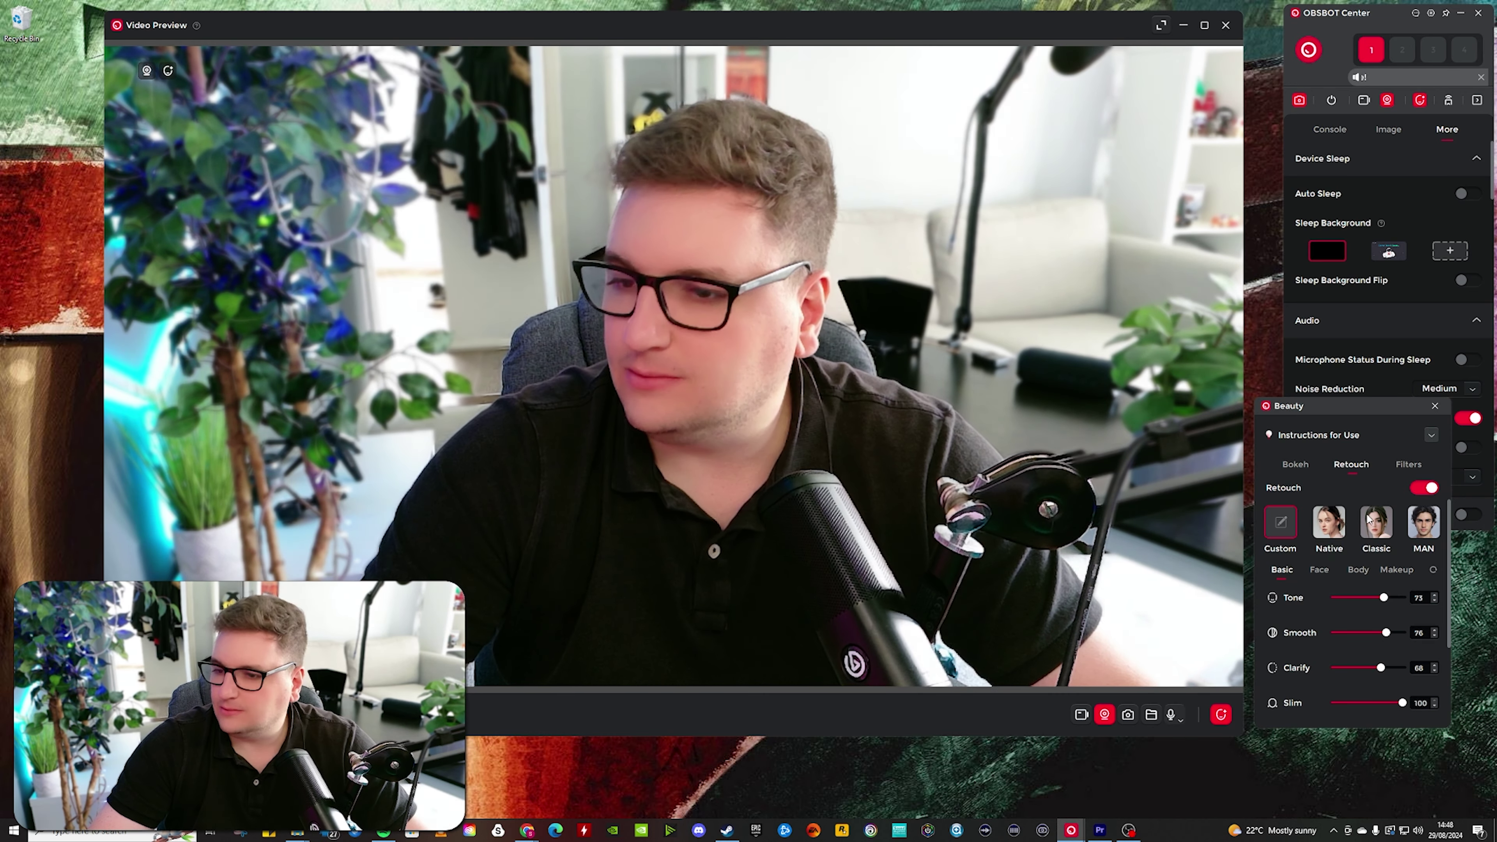
{"action": "left_click", "coordinate": [1337, 522]}
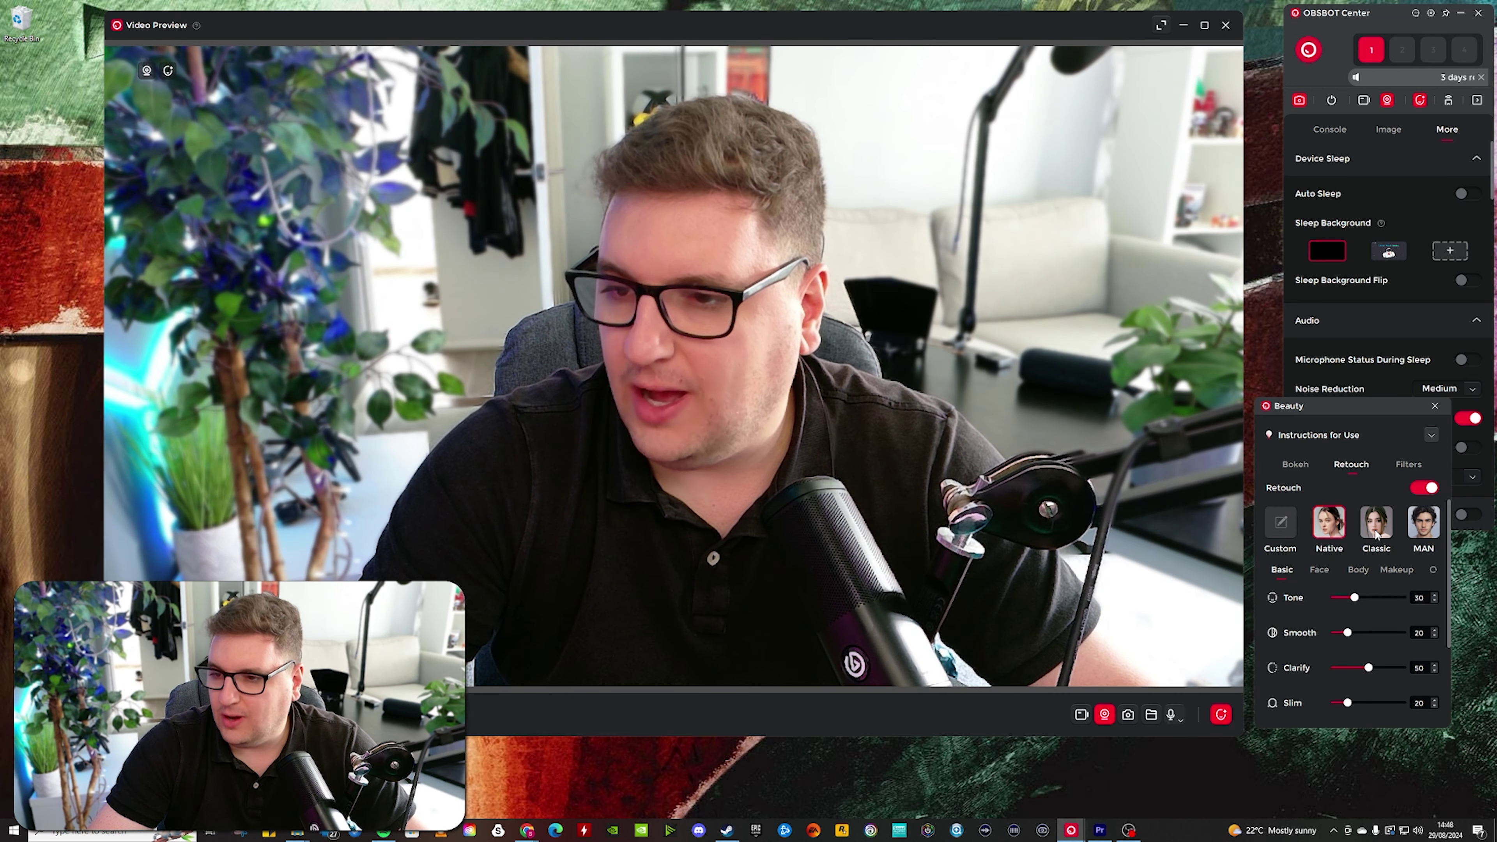
{"action": "left_click", "coordinate": [1424, 531]}
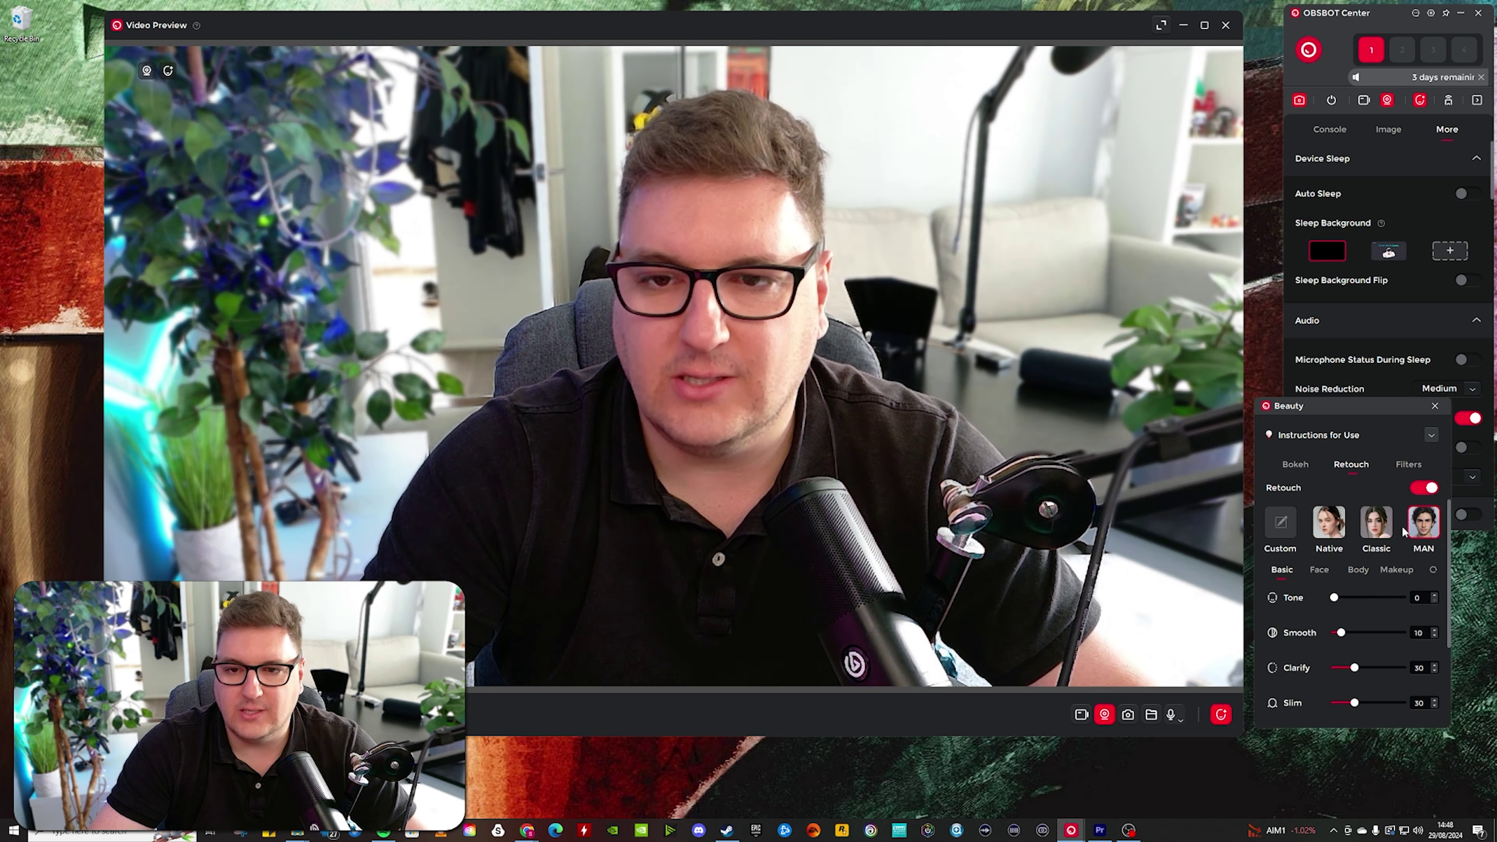
{"action": "left_click", "coordinate": [1281, 530]}
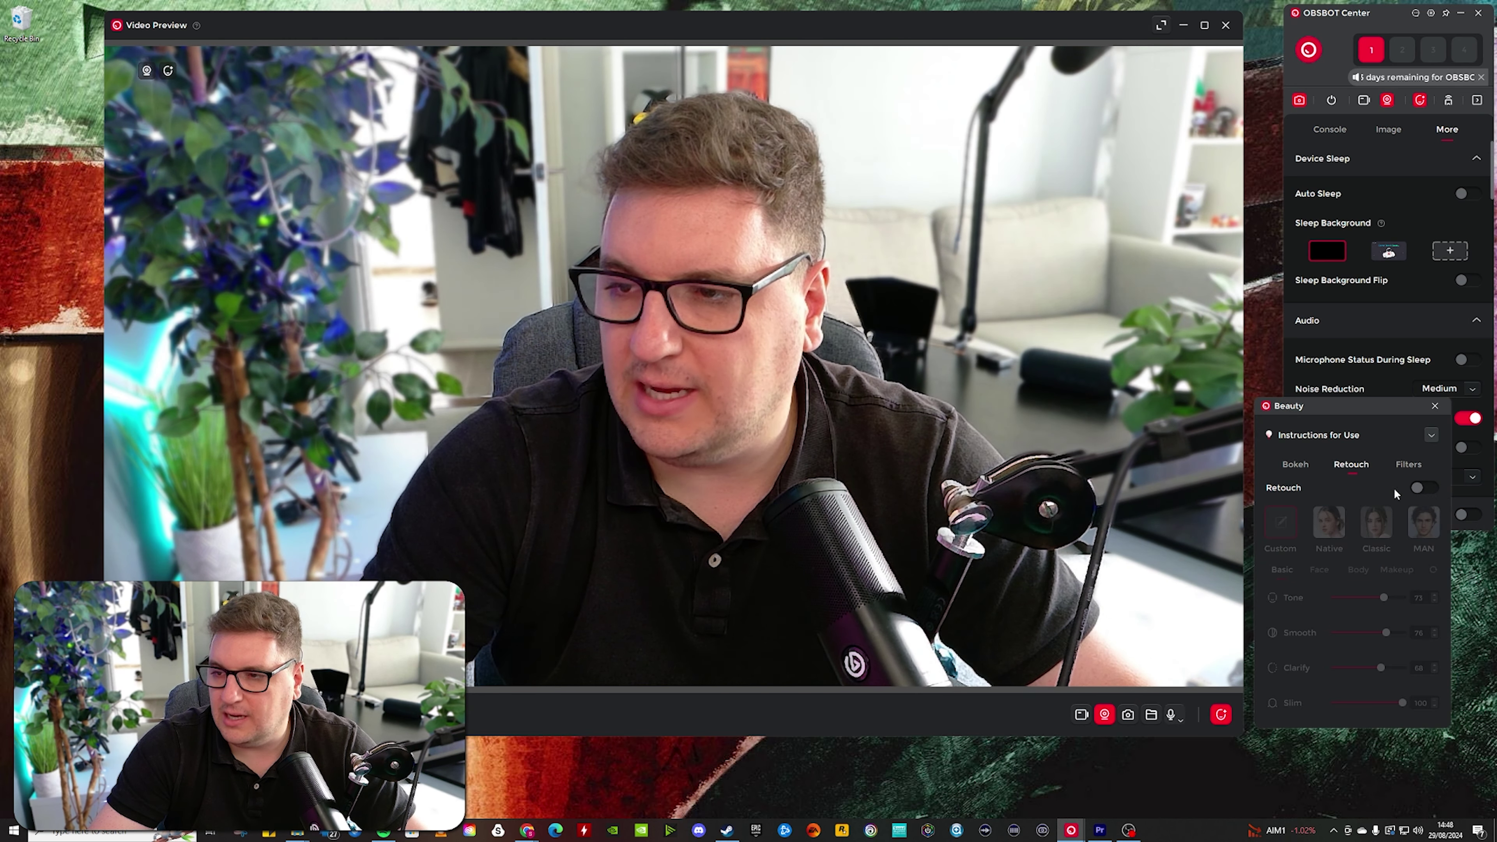
{"action": "left_click", "coordinate": [1398, 469]}
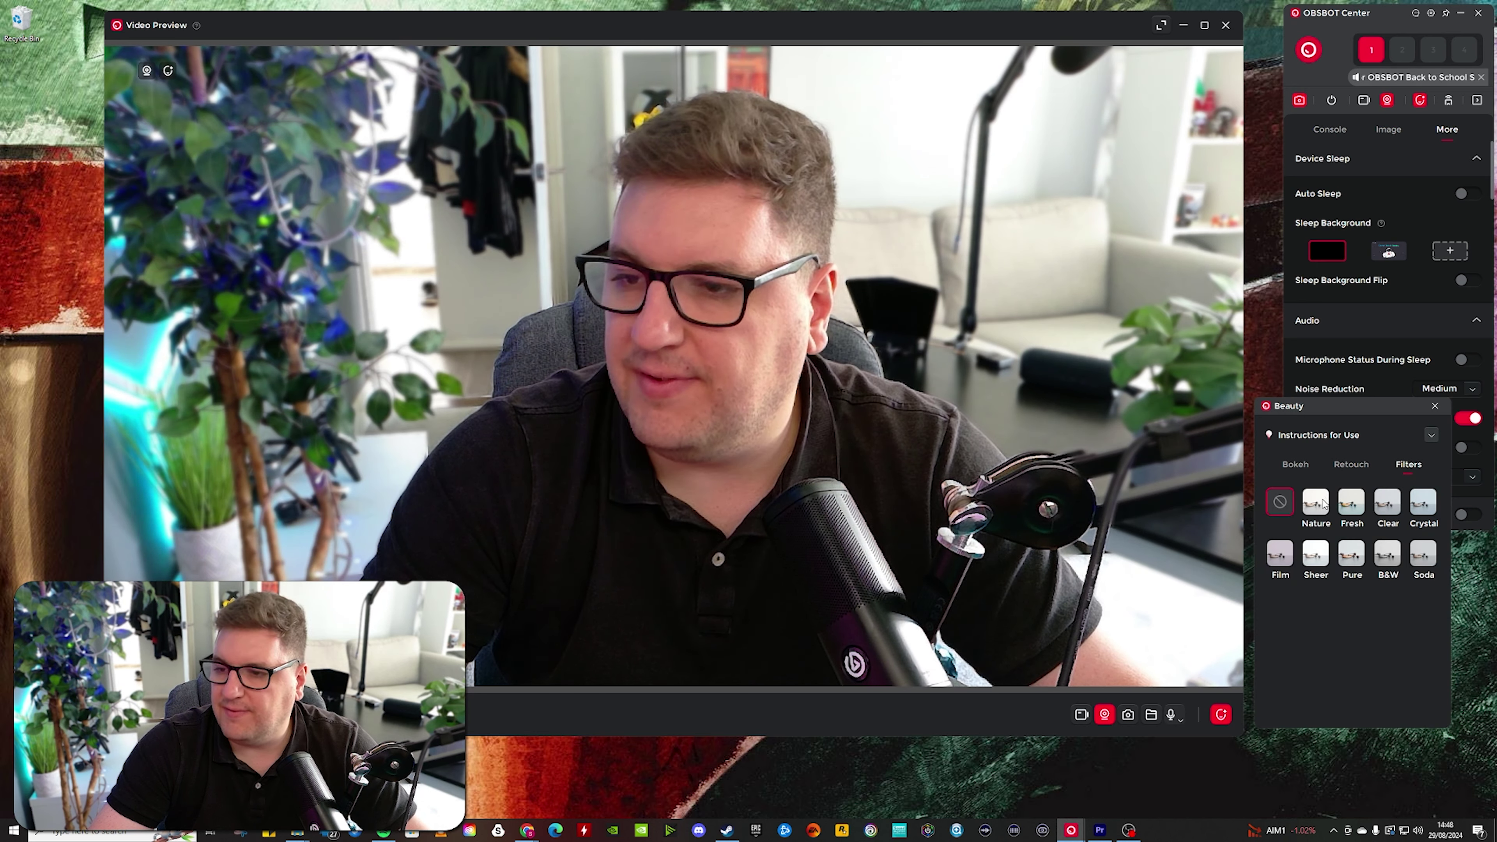
Try the Nature (level 50), Fresh, Soda and Pure filters, then choose no filter and close Beauty
{"action": "left_click", "coordinate": [1319, 517]}
{"action": "left_click_drag", "start_coordinate": [1335, 557], "coordinate": [1355, 560]}
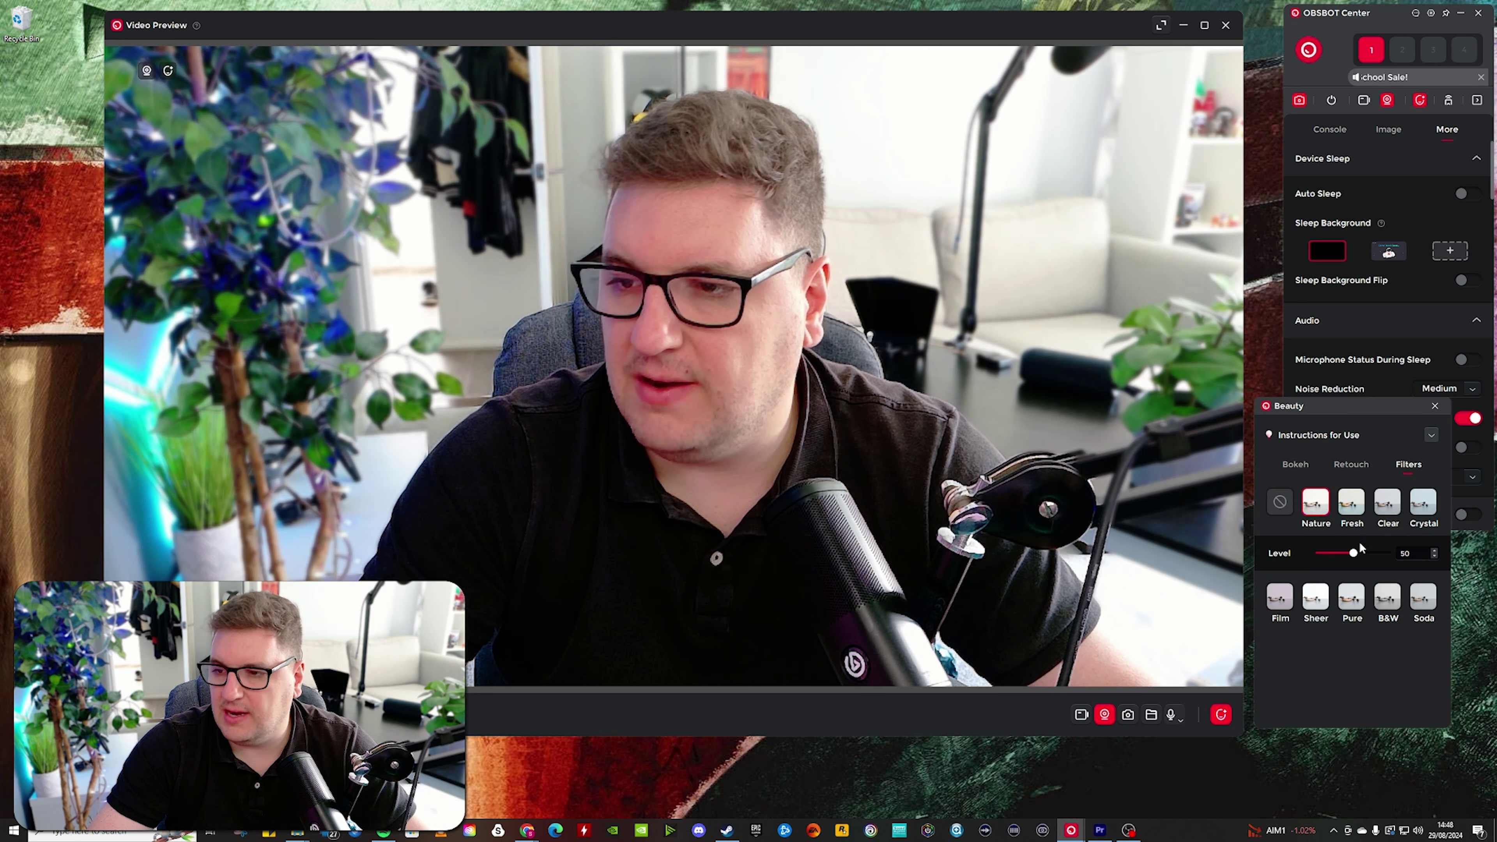
{"action": "left_click", "coordinate": [1360, 511]}
{"action": "left_click", "coordinate": [1414, 599]}
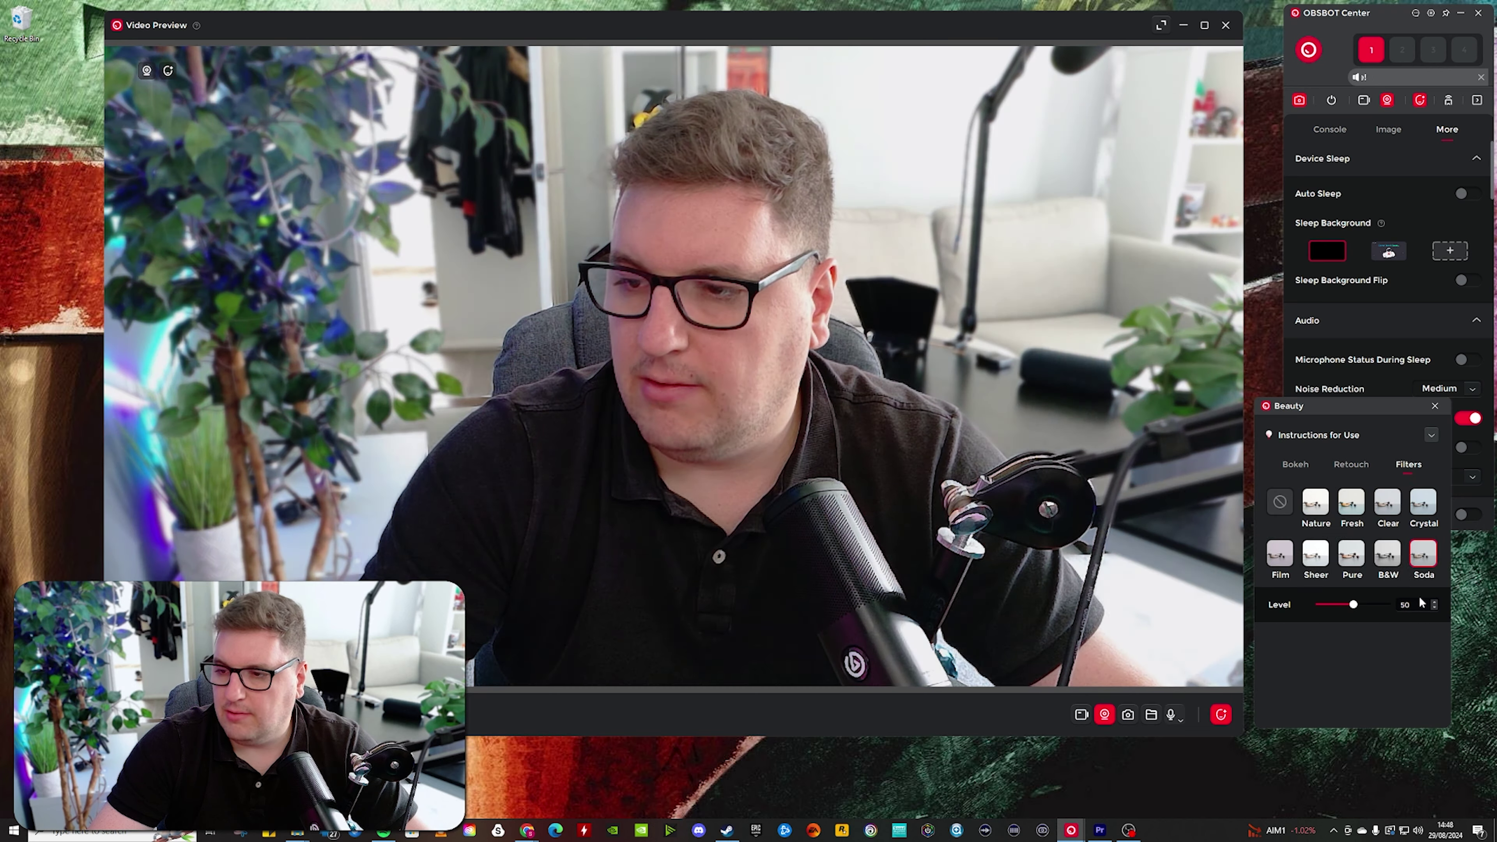
{"action": "left_click", "coordinate": [1350, 558]}
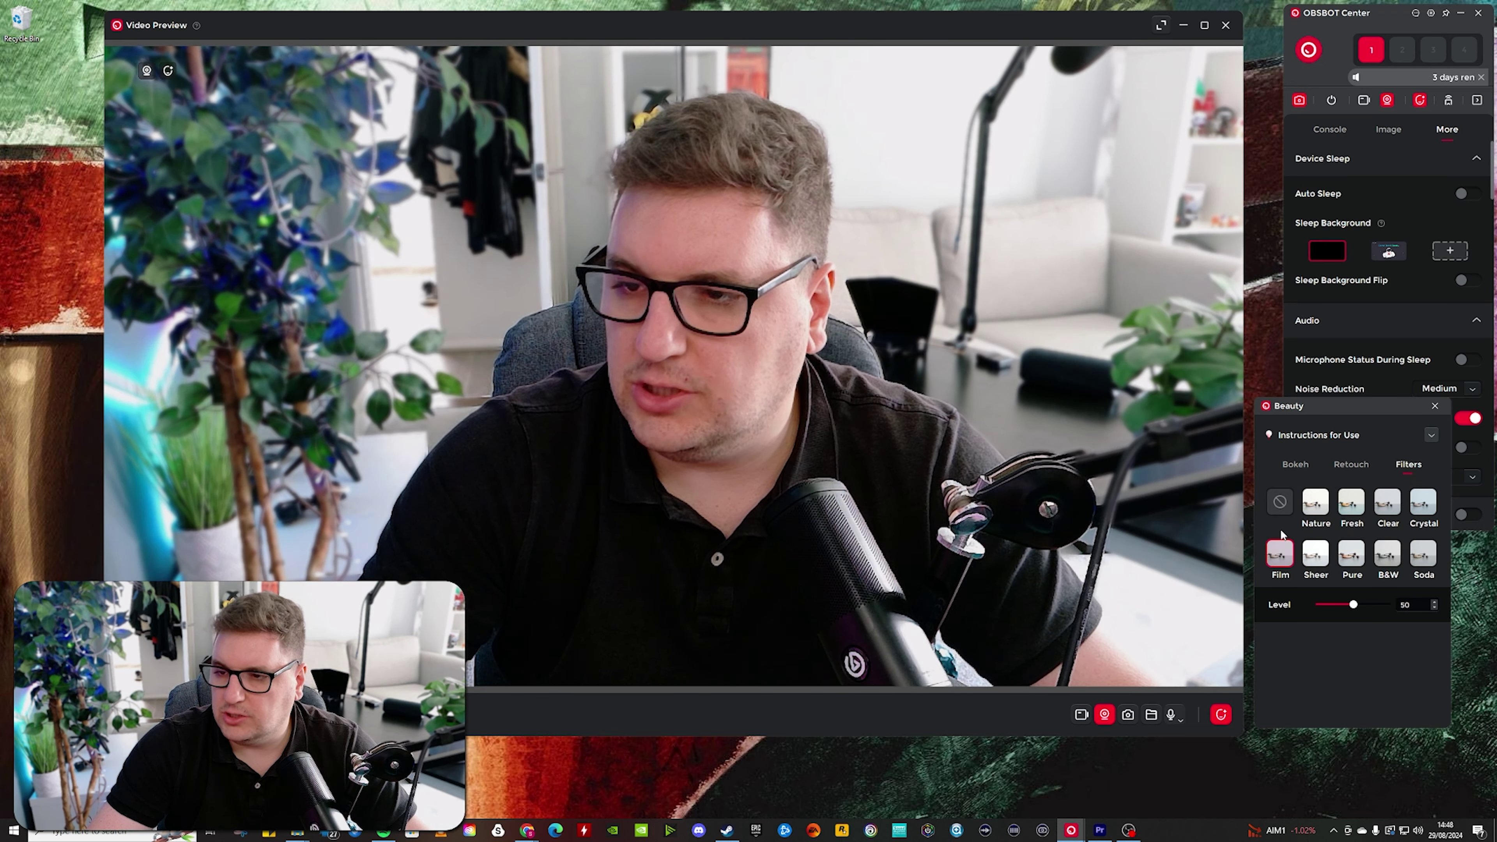
{"action": "left_click", "coordinate": [1290, 504]}
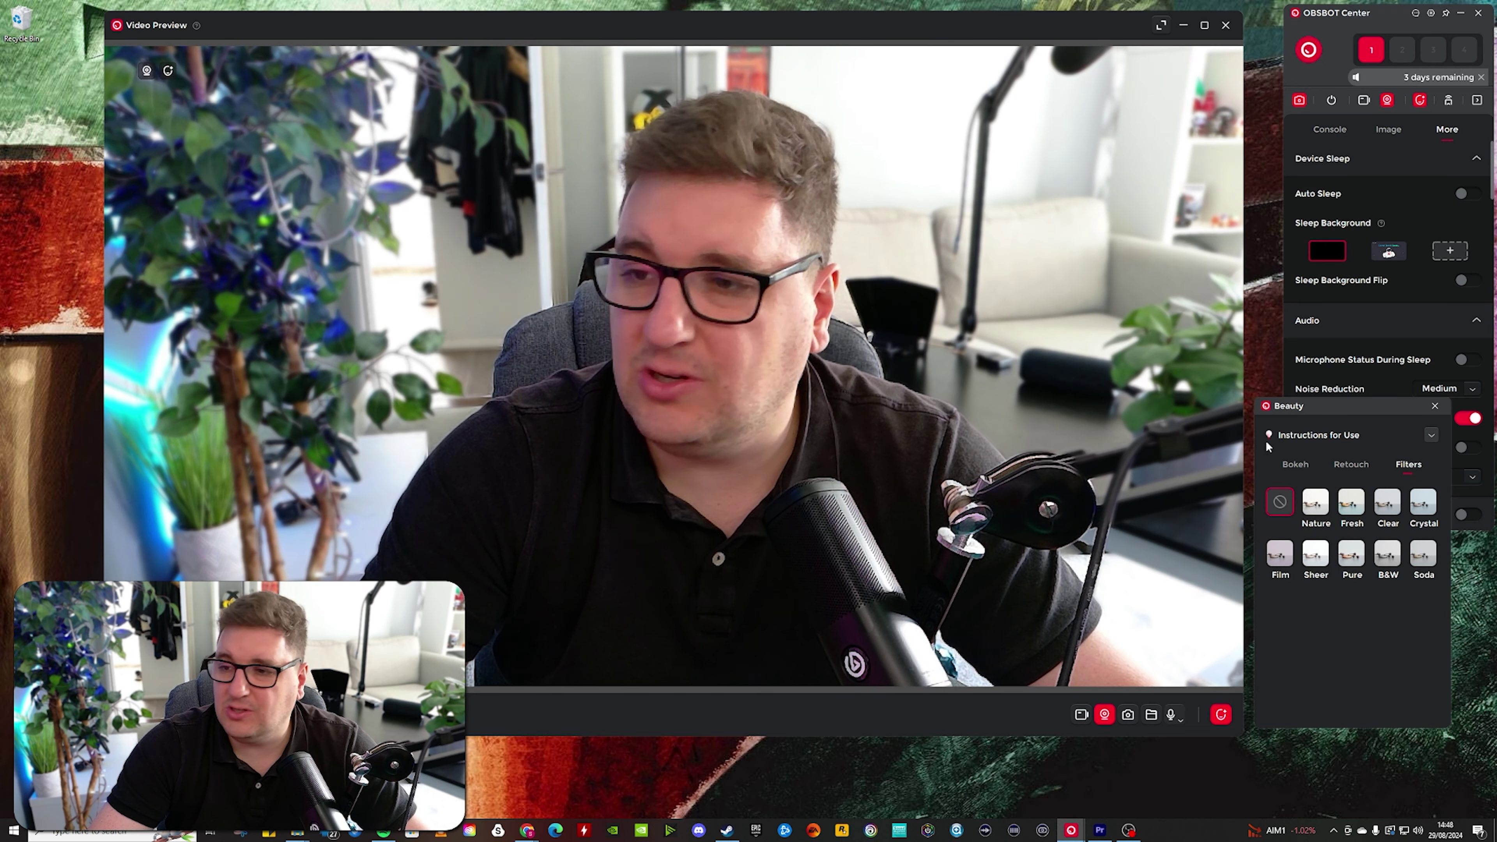
{"action": "left_click", "coordinate": [1434, 406]}
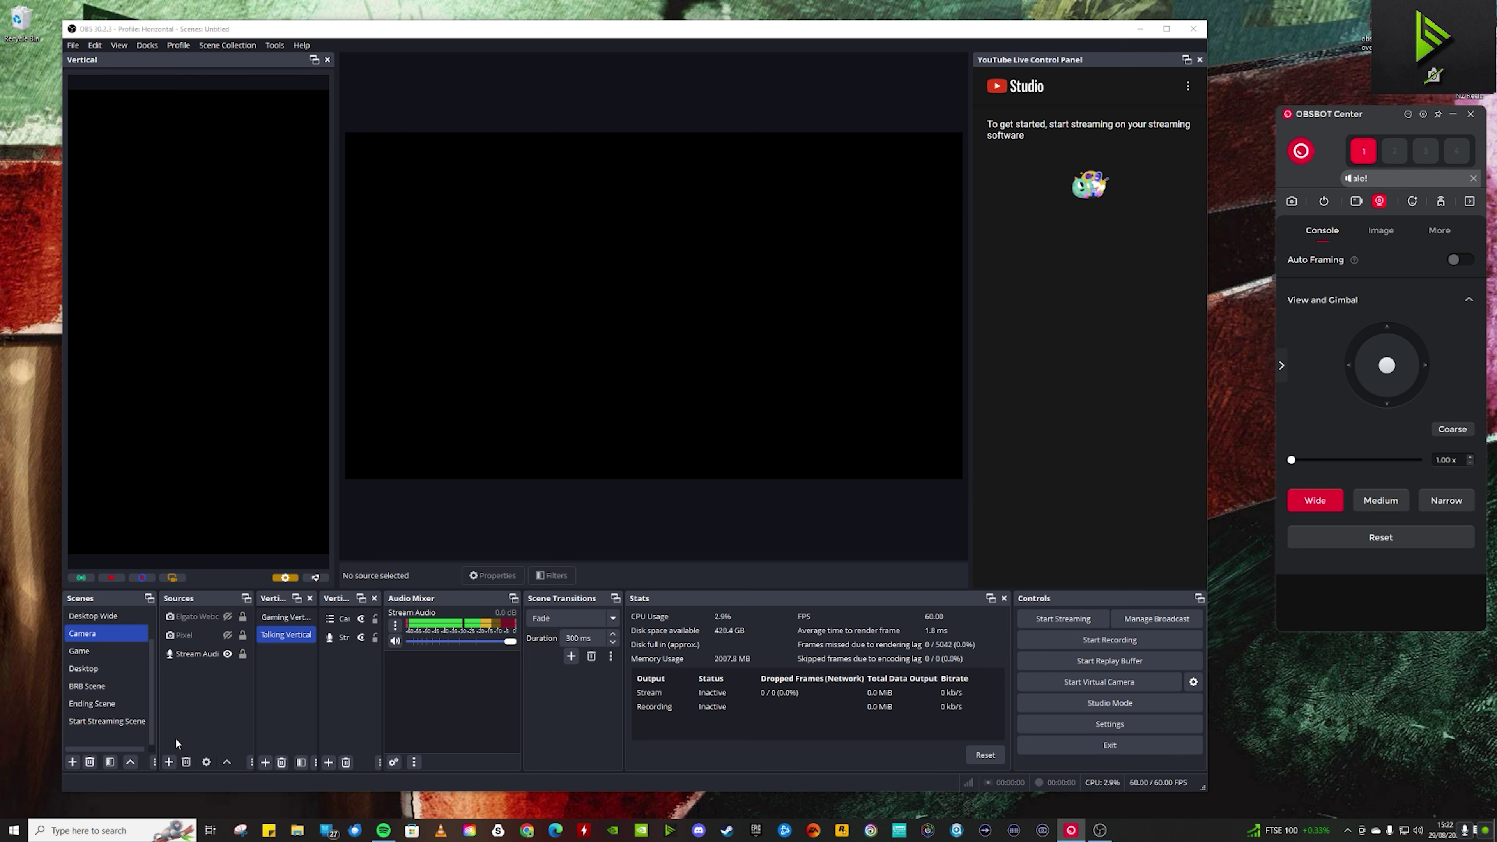
Add a Video Capture Device source named 'OBSBot Meet 2' to the Camera scene
{"action": "left_click", "coordinate": [168, 761]}
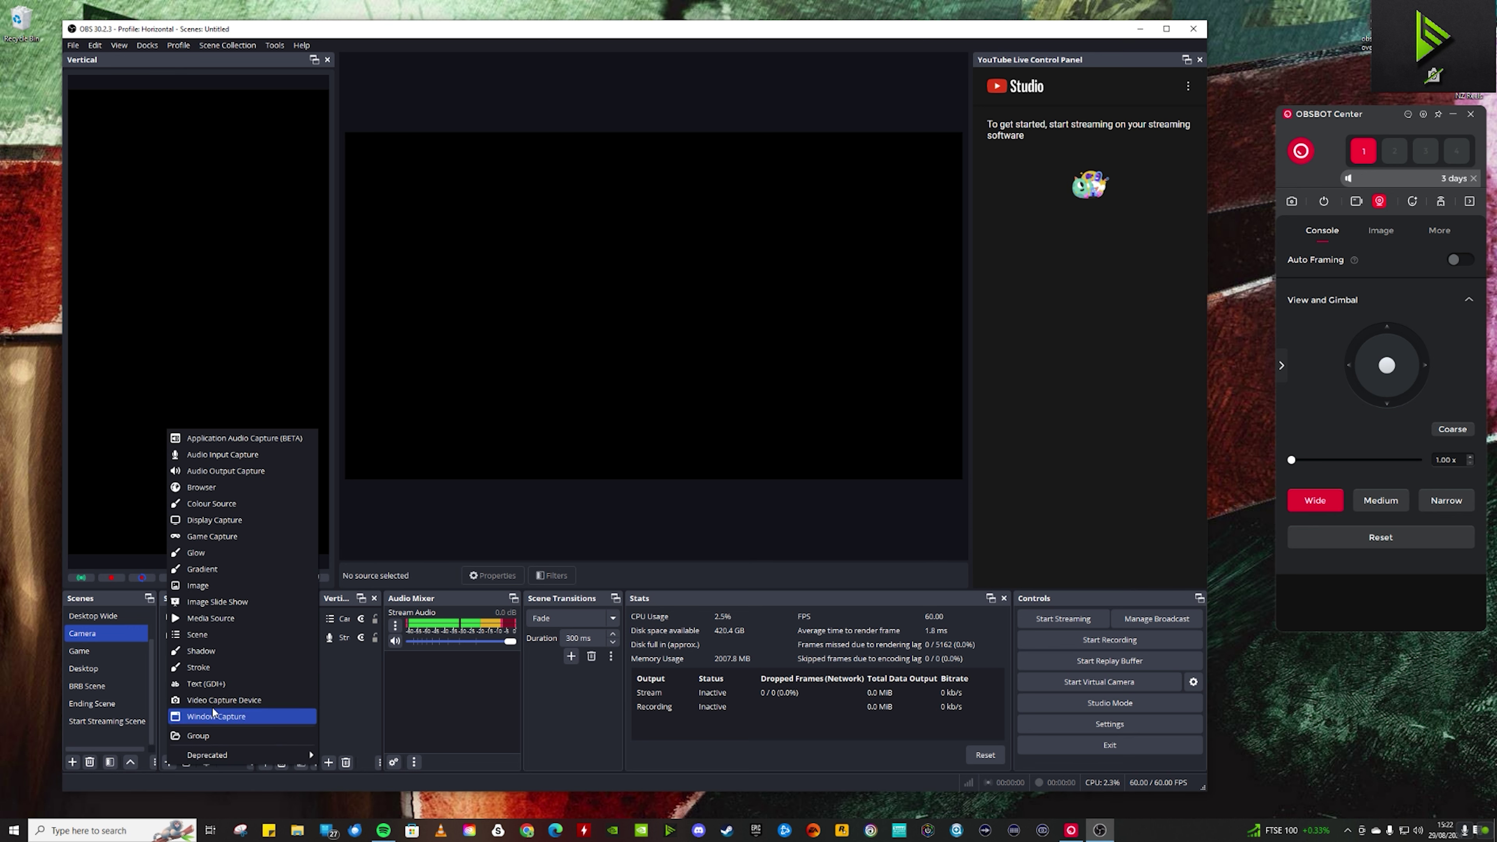
{"action": "left_click", "coordinate": [234, 699]}
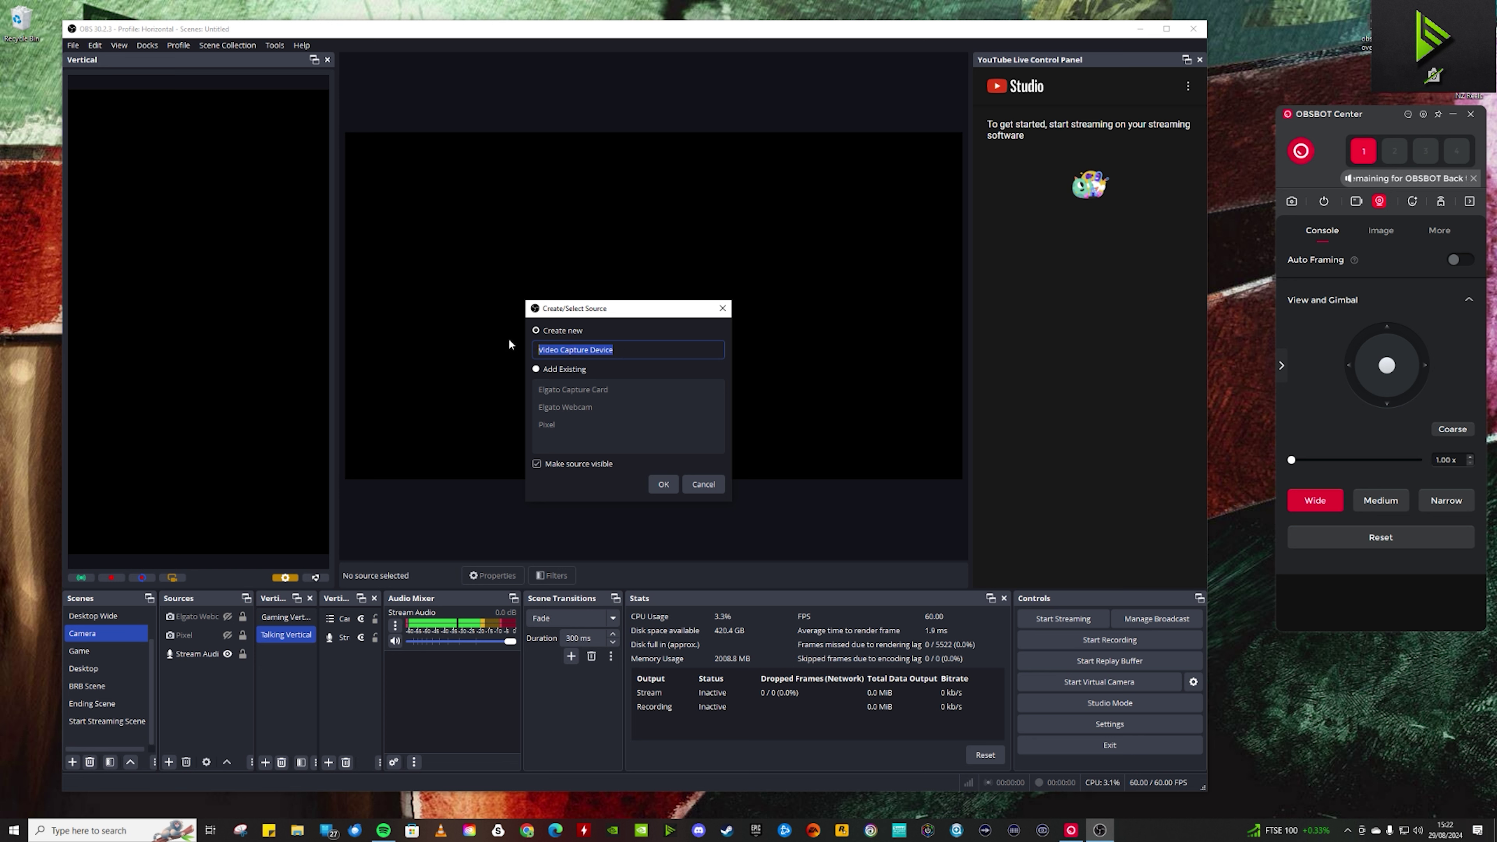
{"action": "type", "text": "oooooooooooos"}
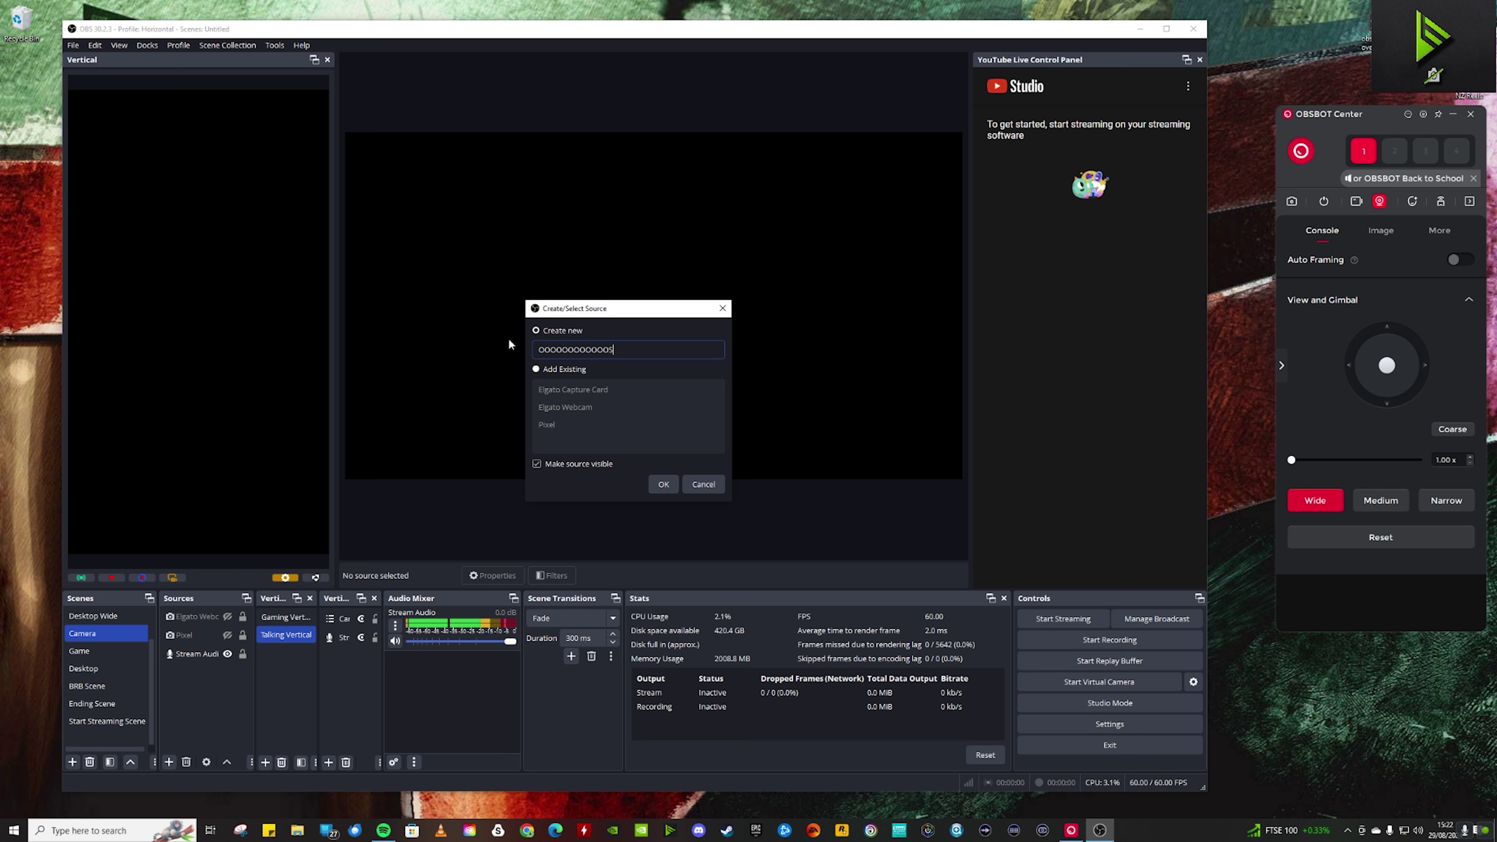
{"action": "key", "text": "BackSpace"}
{"action": "key", "text": "BackSpace"}
{"action": "key", "text": "BackSpace"}
{"action": "key", "text": "BackSpace"}
{"action": "key", "text": "BackSpace"}
{"action": "key", "text": "BackSpace"}
{"action": "key", "text": "BackSpace"}
{"action": "key", "text": "BackSpace"}
{"action": "key", "text": "BackSpace"}
{"action": "key", "text": "BackSpace"}
{"action": "key", "text": "BackSpace"}
{"action": "key", "text": "BackSpace"}
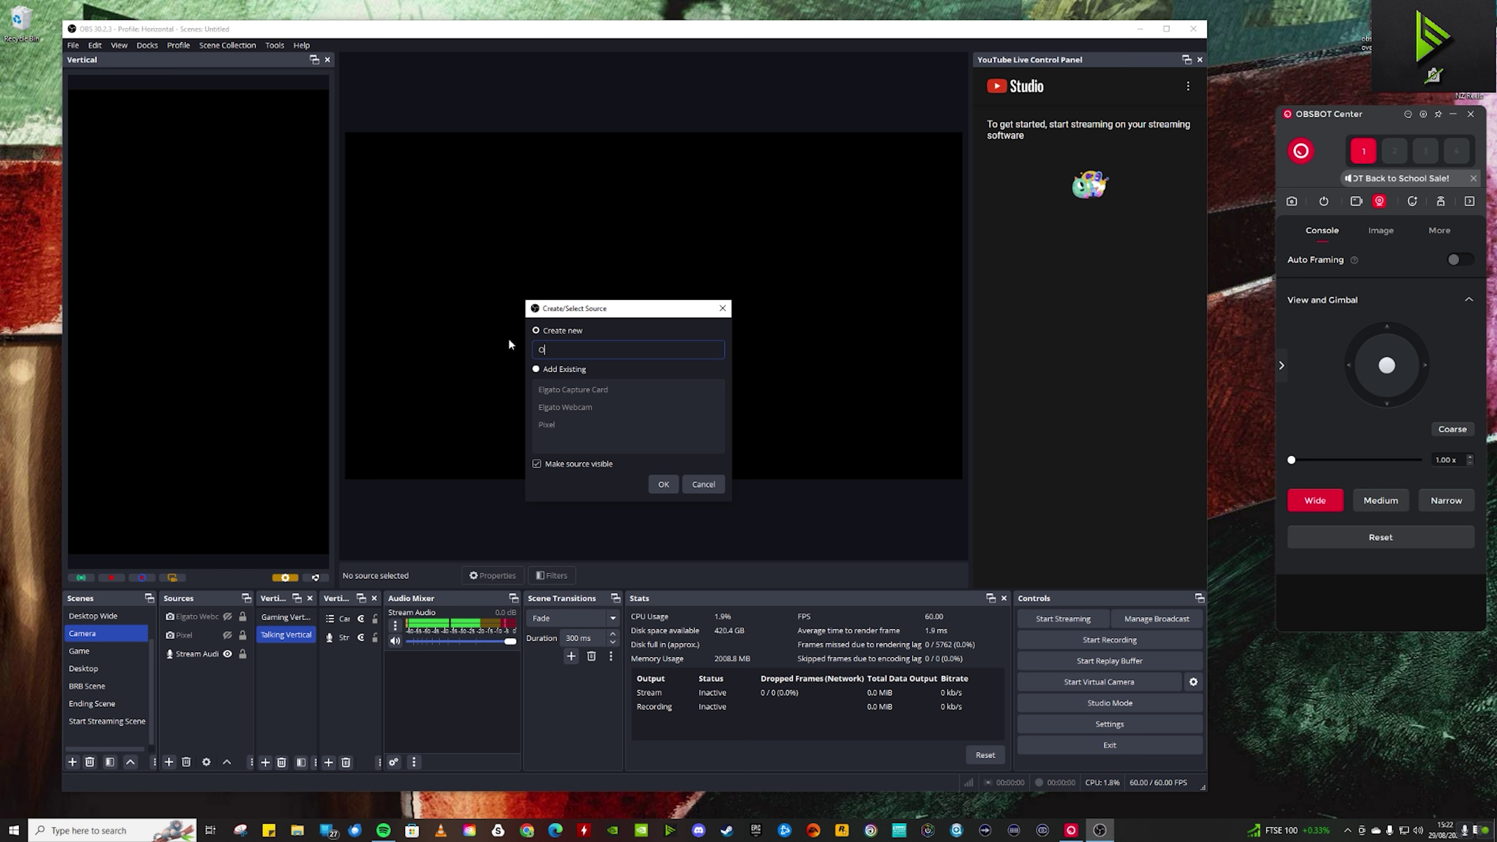
{"action": "type", "text": "OBSBot Meet 2"}
{"action": "key", "text": "Return"}
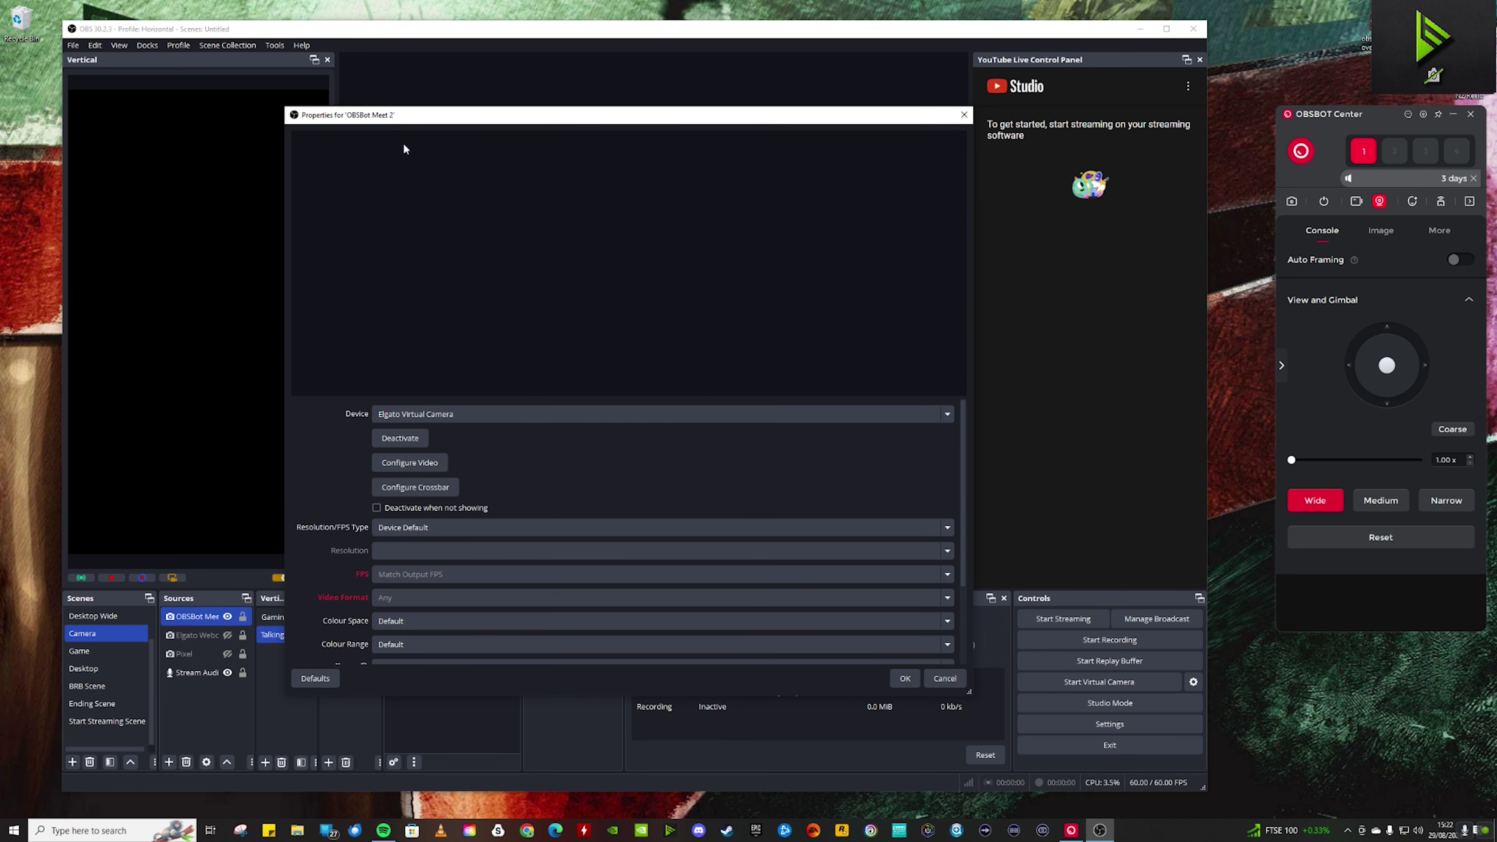
Set the source's device to OBSBOT Virtual Camera and stretch the feed to fill the canvas
{"action": "left_click", "coordinate": [407, 414]}
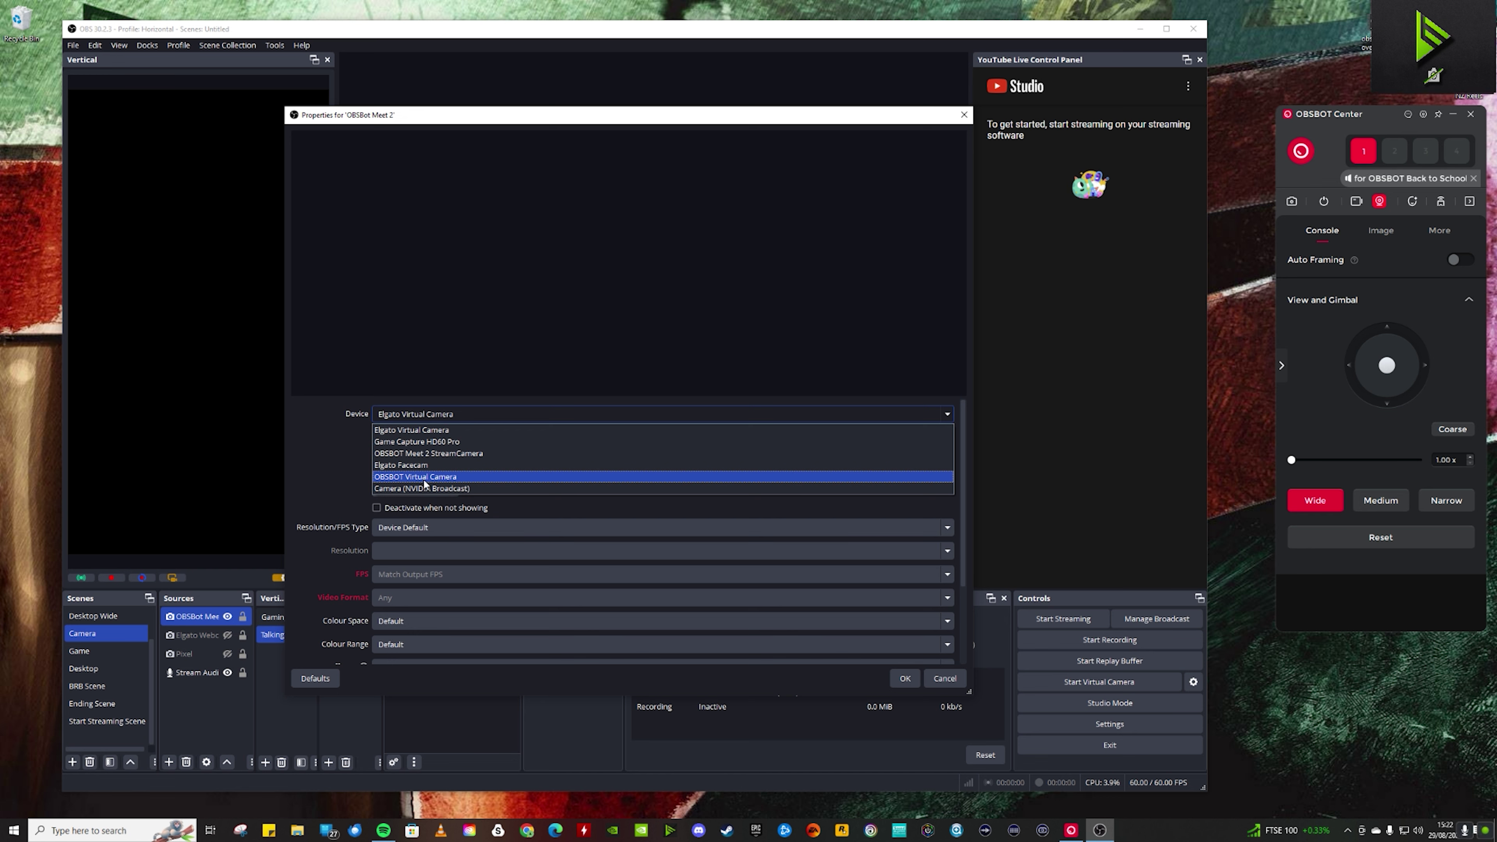
{"action": "left_click", "coordinate": [436, 478]}
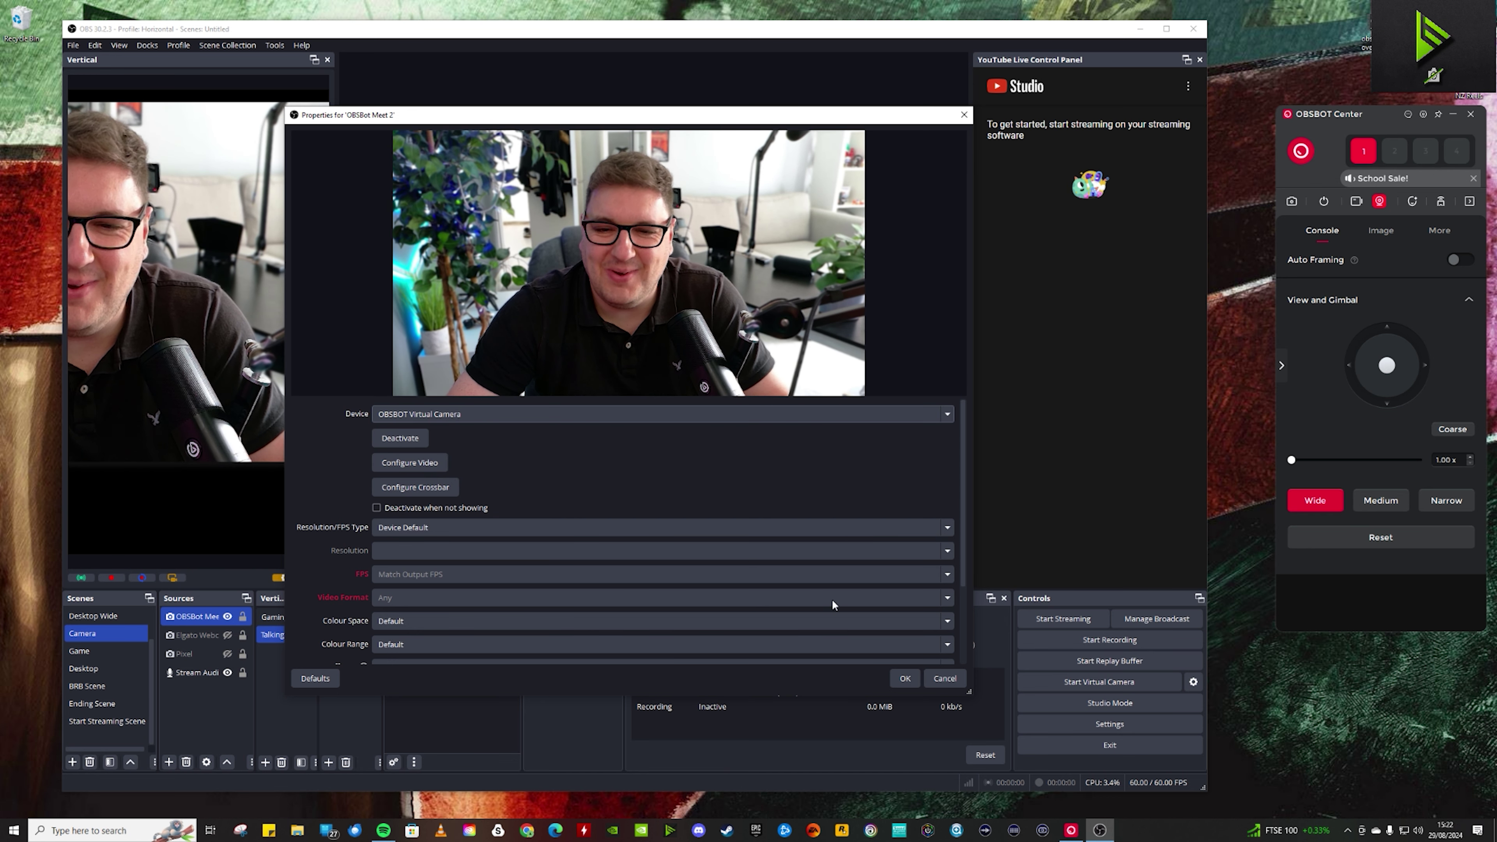
{"action": "left_click", "coordinate": [905, 678]}
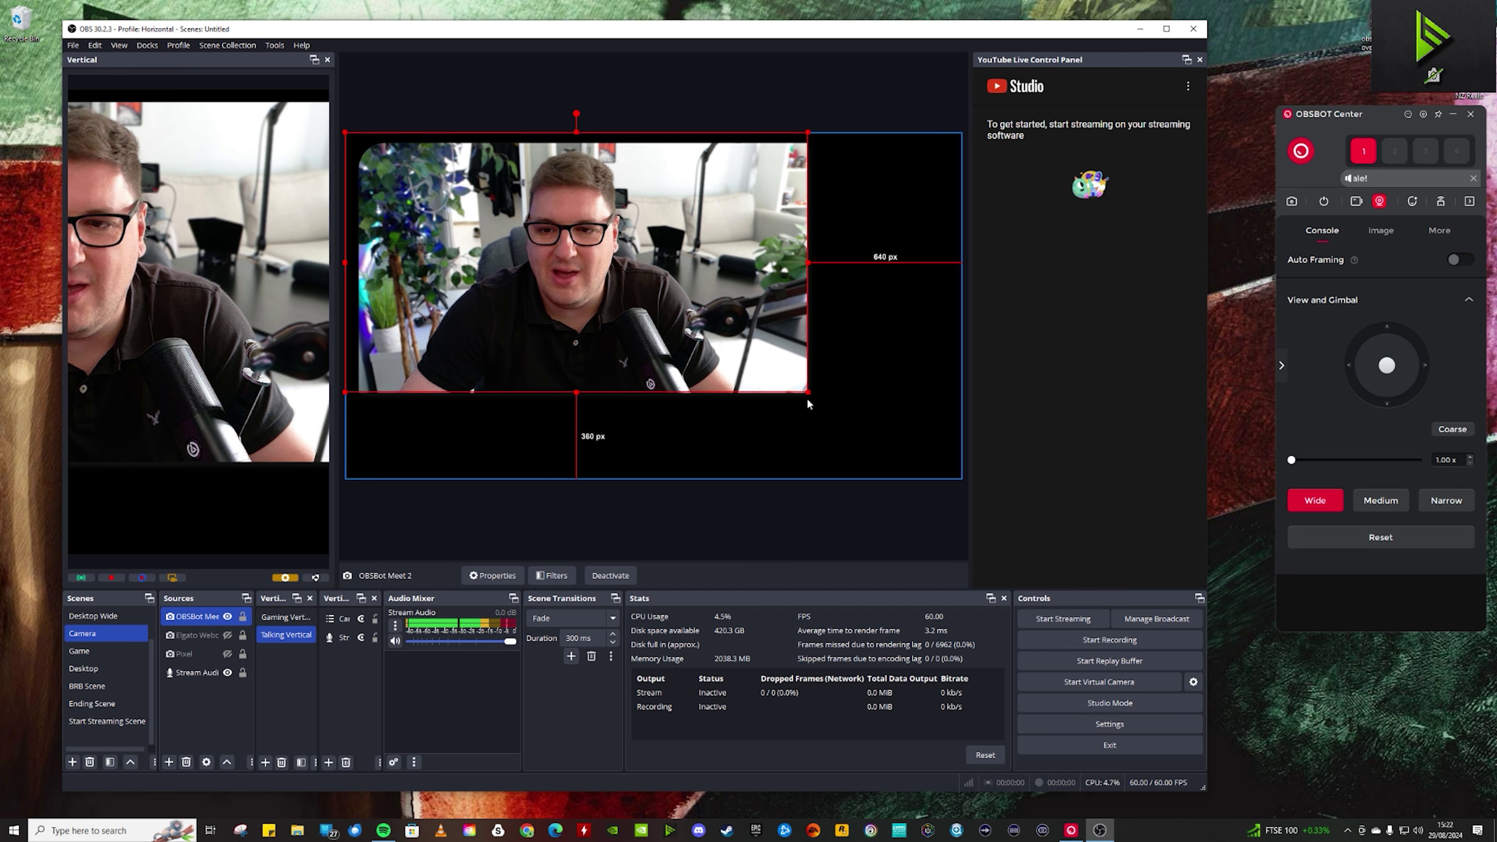
{"action": "left_click_drag", "start_coordinate": [808, 392], "coordinate": [935, 474]}
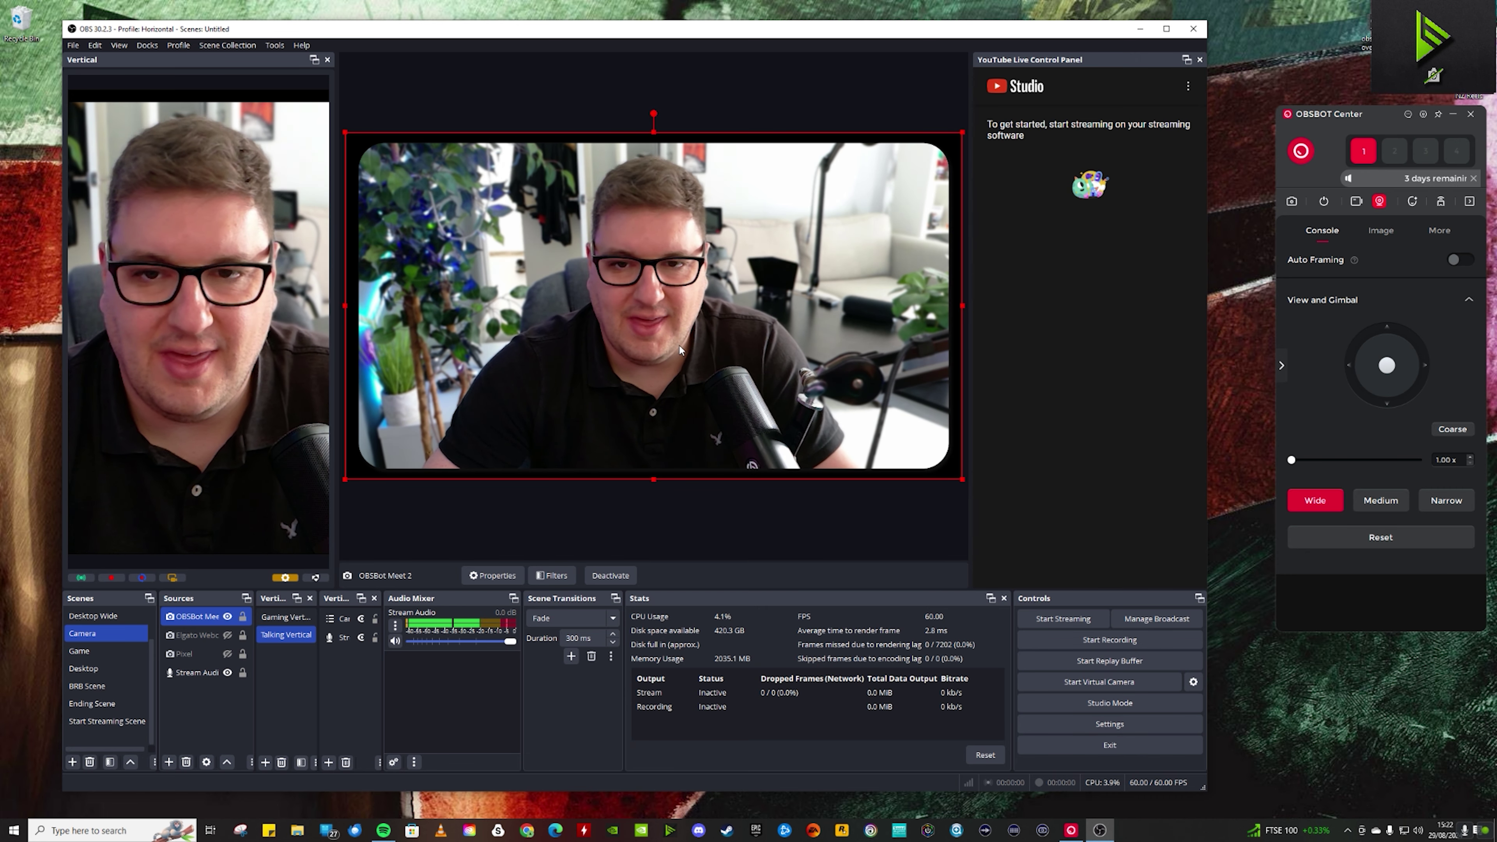
{"action": "left_click", "coordinate": [561, 511]}
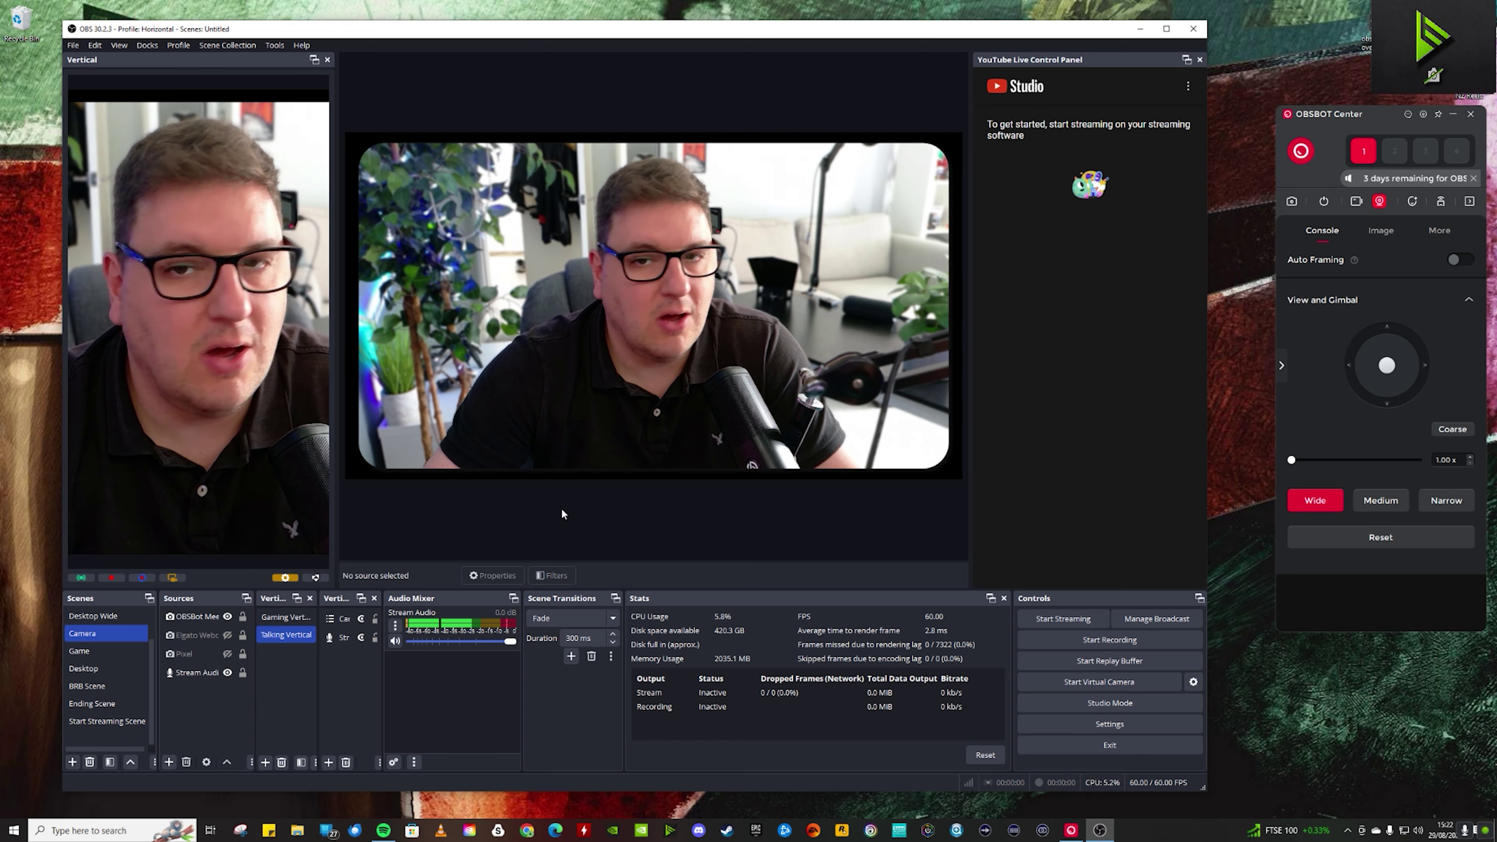